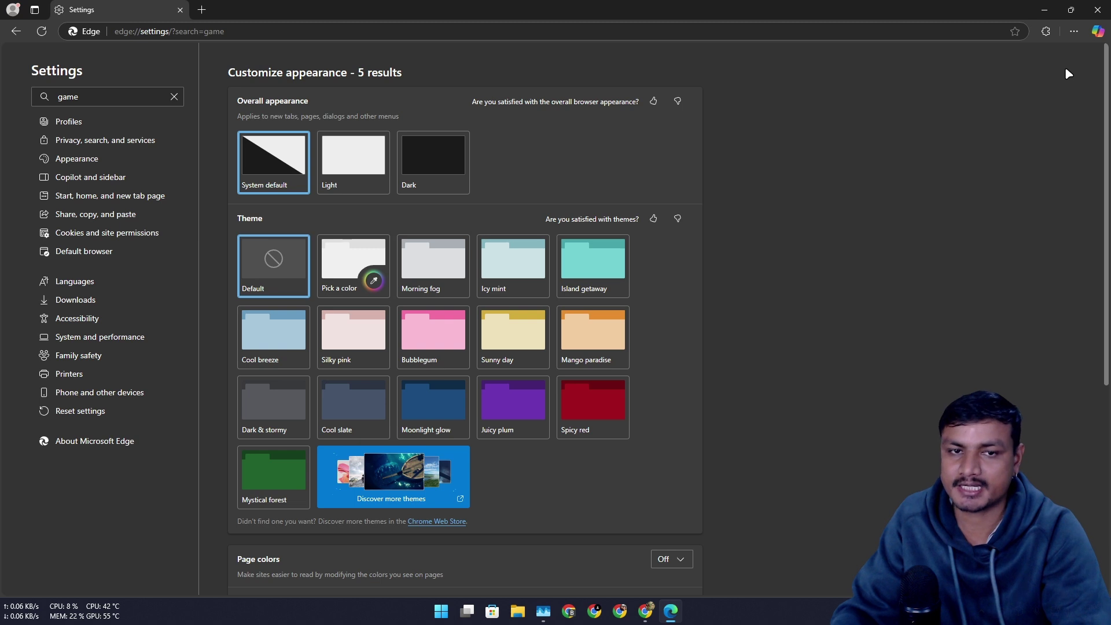
- Open Edge's '...' Settings and more menu from the 'game' settings search
{"action": "left_click", "coordinate": [1073, 33]}
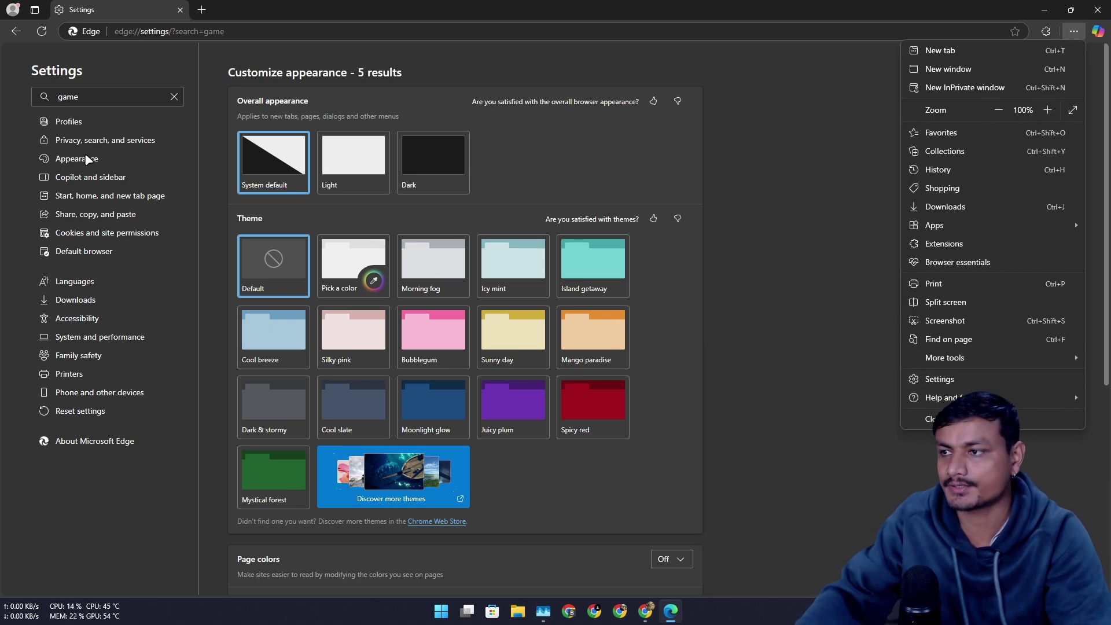
- Refine the search to 'game assist', locate Game Assist (Preview), then close Edge
{"action": "left_click", "coordinate": [110, 101]}
{"action": "type", "text": "assist"}
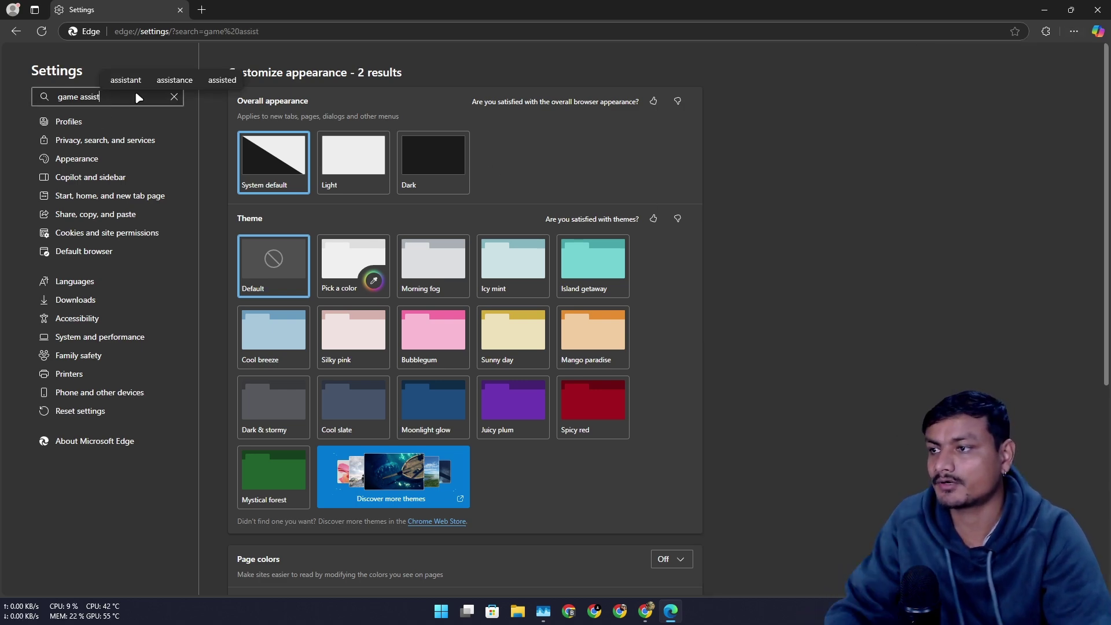
{"action": "scroll", "coordinate": [486, 355], "scroll_direction": "down", "scroll_amount": 5}
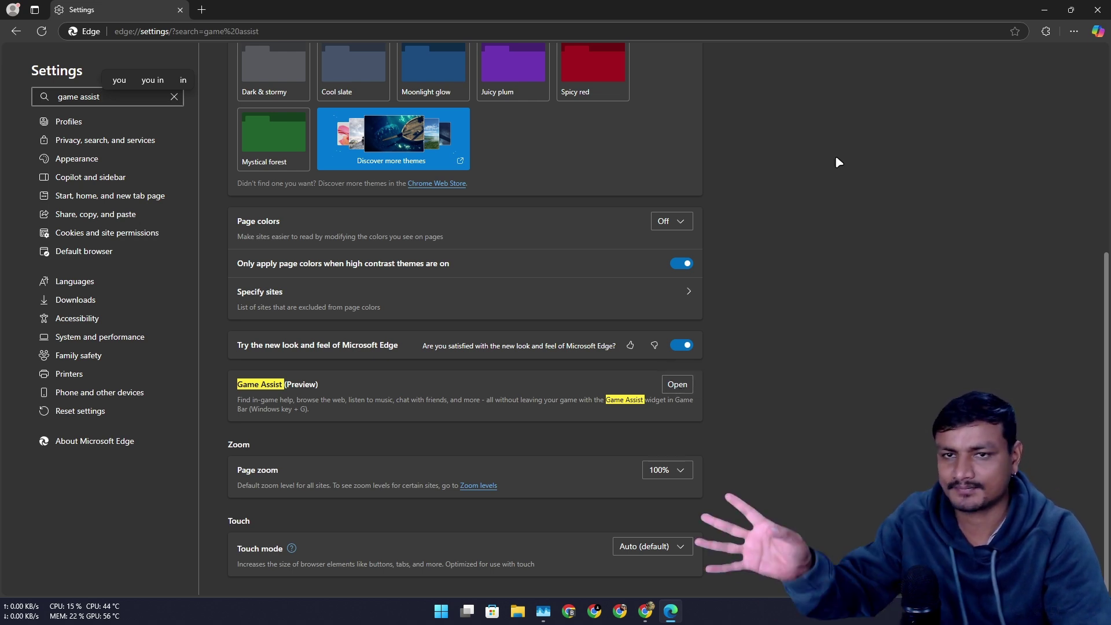
{"action": "left_click", "coordinate": [1098, 13]}
- Open Task Manager and launch the Game Assist panel from Xbox Game Bar
{"action": "left_click", "coordinate": [556, 610]}
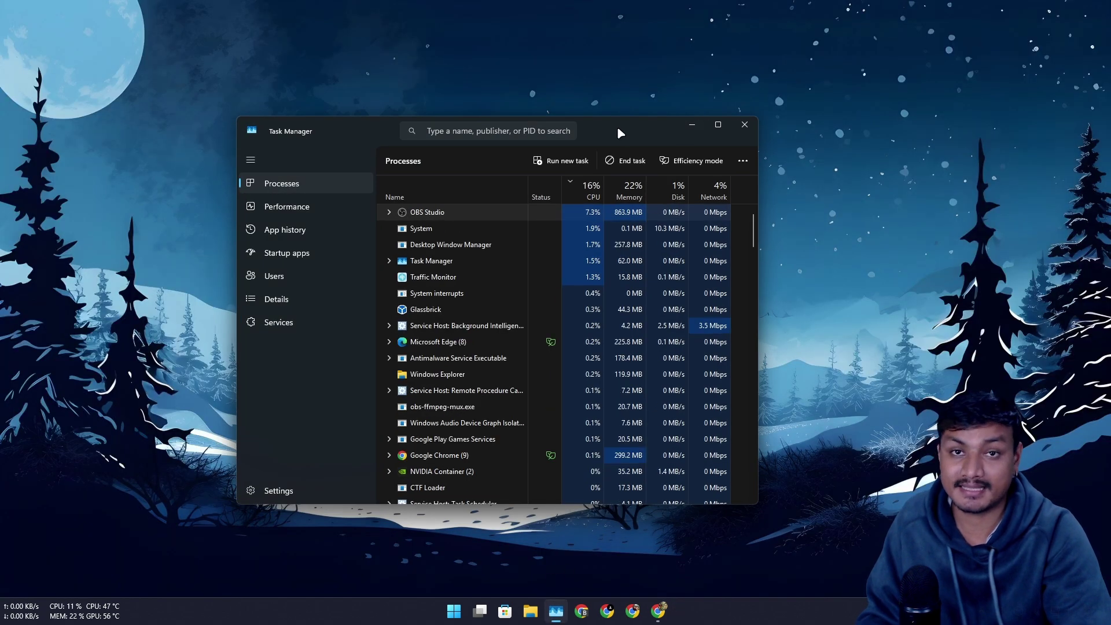
{"action": "mouse_move", "coordinate": [616, 126]}
{"action": "left_mouse_down"}
{"action": "mouse_move", "coordinate": [591, 105]}
{"action": "mouse_move", "coordinate": [608, 114]}
{"action": "left_mouse_up"}
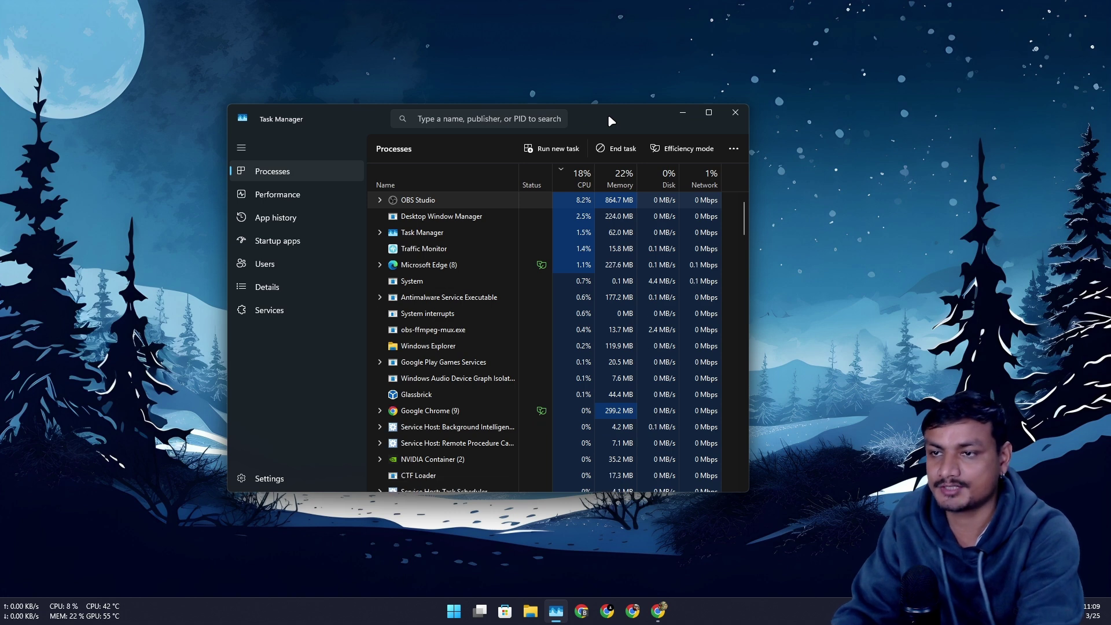
{"action": "key", "text": "super+g"}
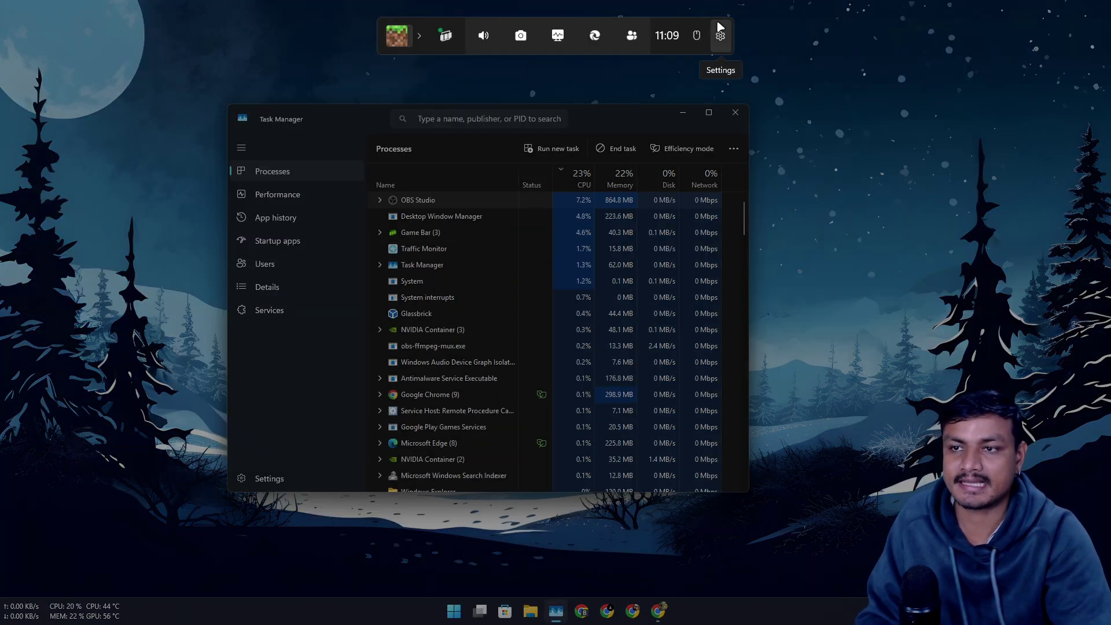
{"action": "left_click", "coordinate": [603, 37]}
- Drag Game Assist over Task Manager, close it and Game Bar, and minimize Task Manager
{"action": "left_click_drag", "start_coordinate": [809, 105], "coordinate": [617, 107]}
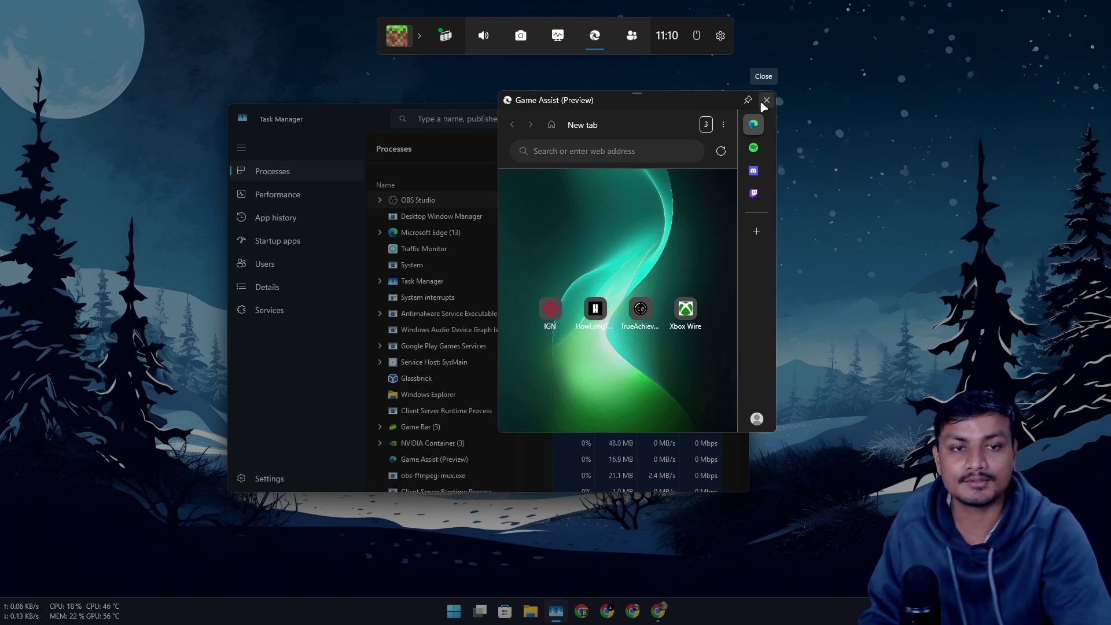
{"action": "left_click", "coordinate": [765, 101]}
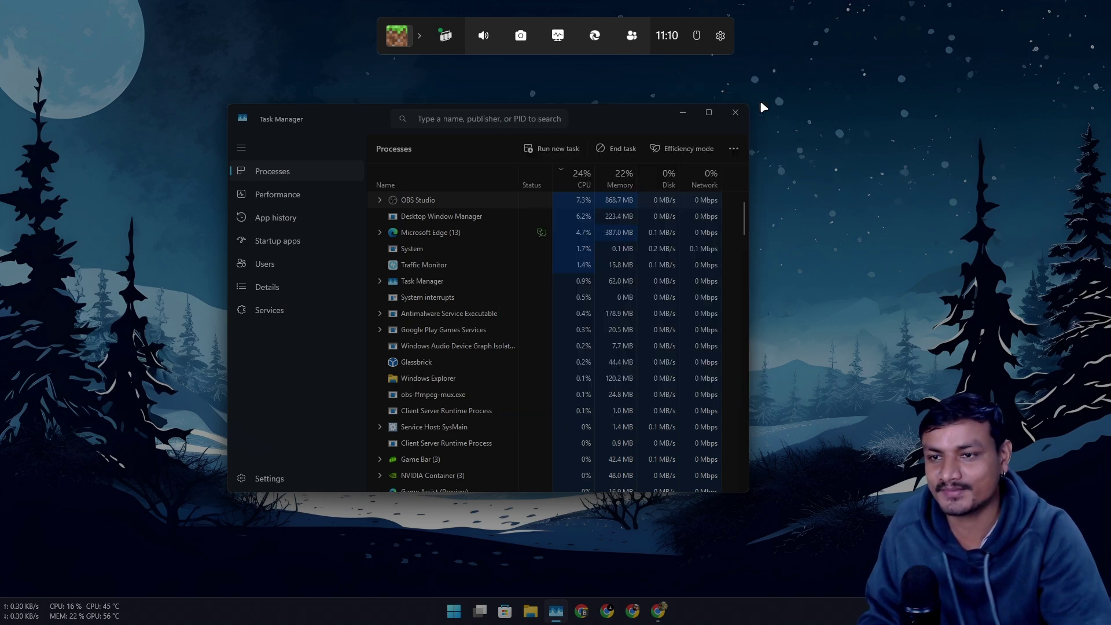
{"action": "left_click", "coordinate": [511, 134]}
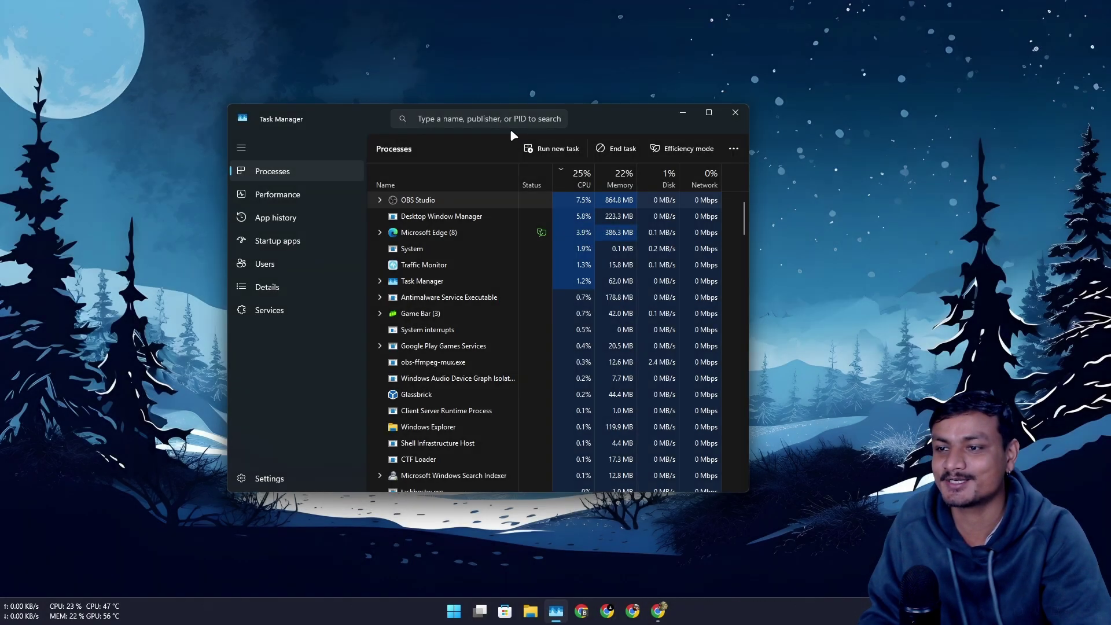
{"action": "left_click", "coordinate": [685, 113]}
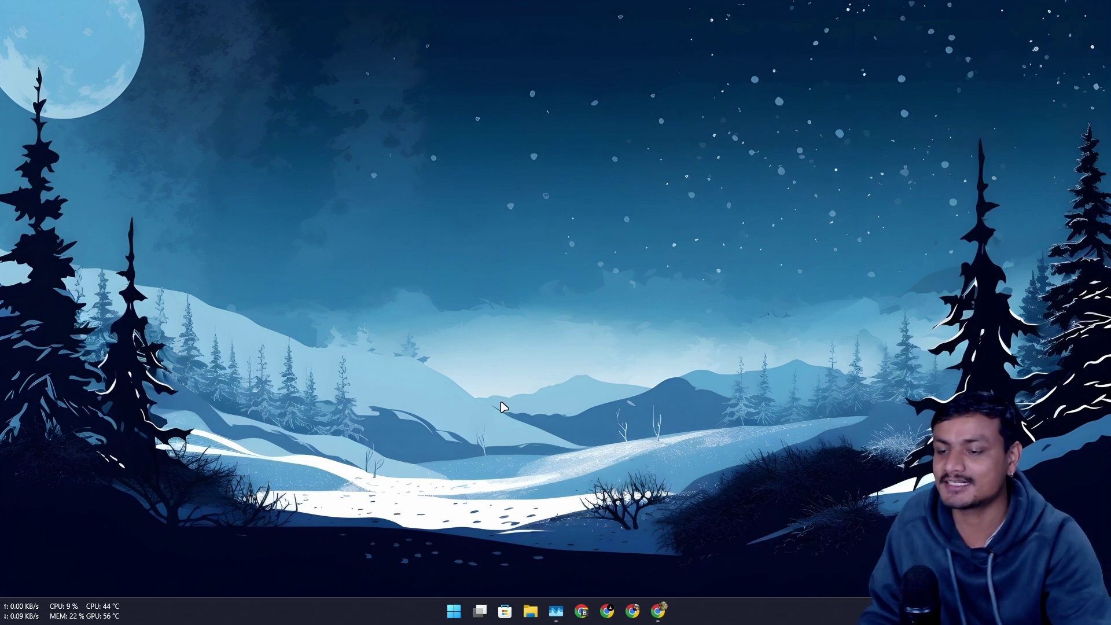
- Launch Minecraft from Start, proceed past the online play warning, and open then close the inventory
{"action": "left_click", "coordinate": [454, 611]}
{"action": "left_click", "coordinate": [640, 199]}
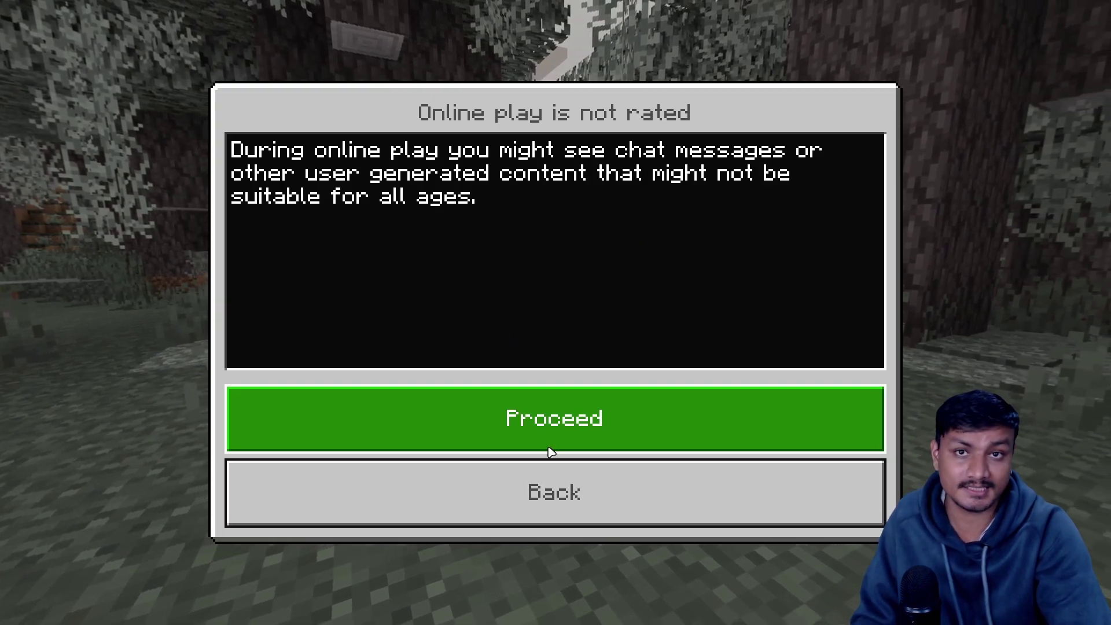
{"action": "left_click", "coordinate": [551, 442]}
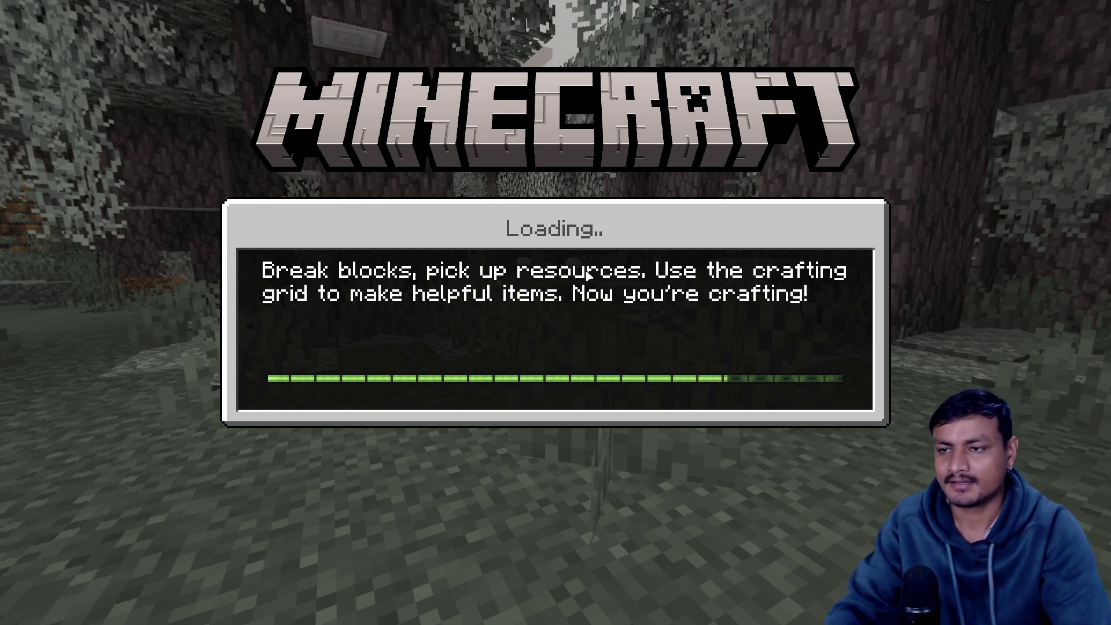
{"action": "key", "text": "e"}
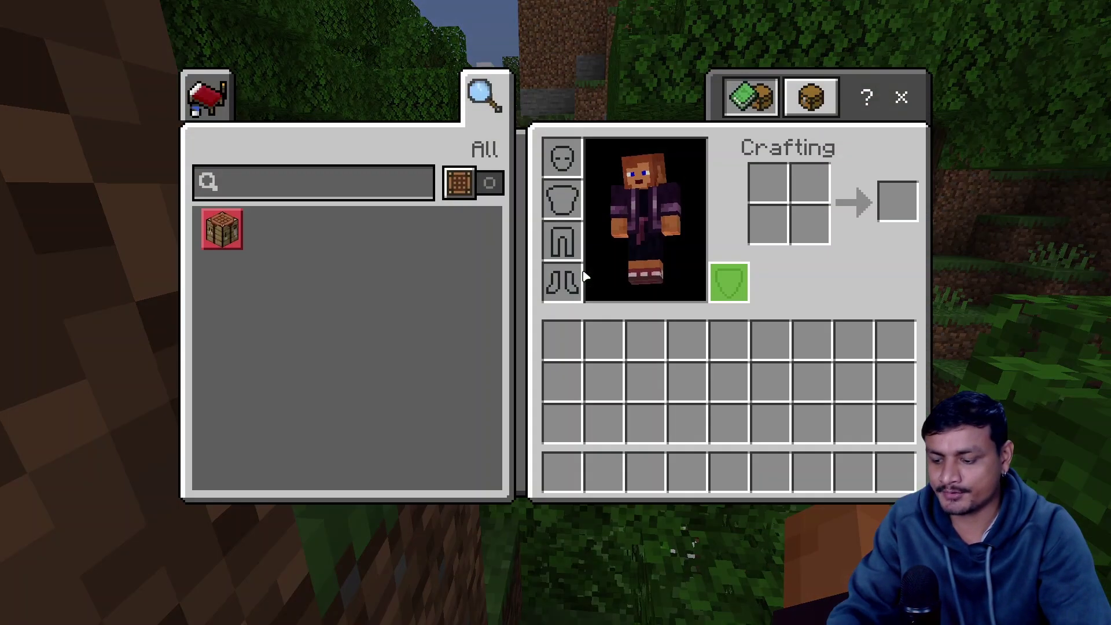
{"action": "key", "text": "e"}
{"action": "key", "text": "e"}
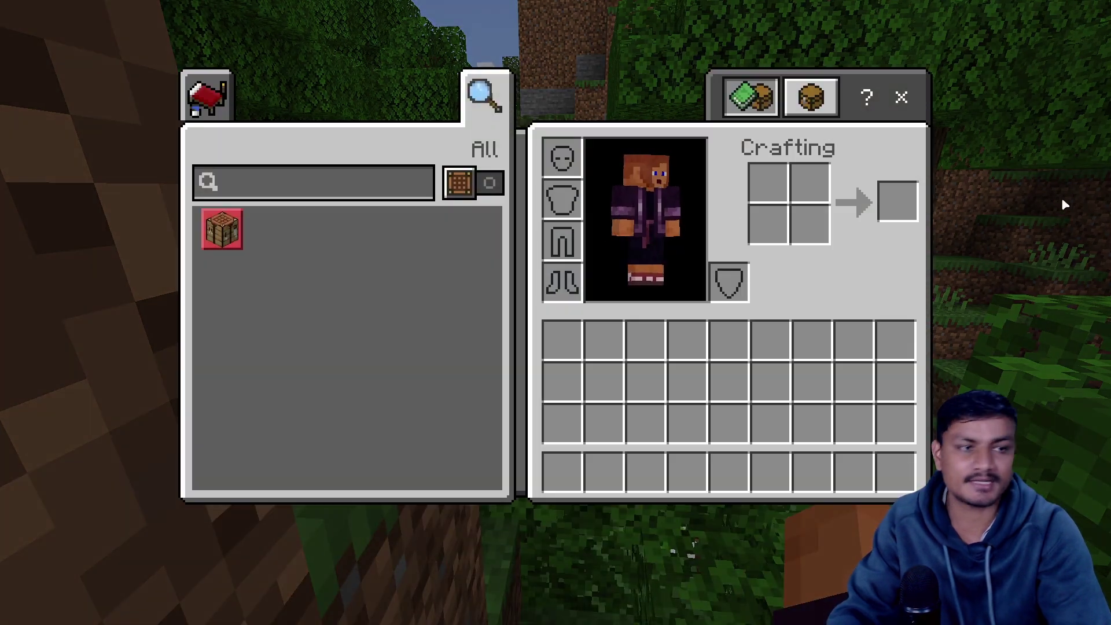
{"action": "left_click", "coordinate": [901, 97]}
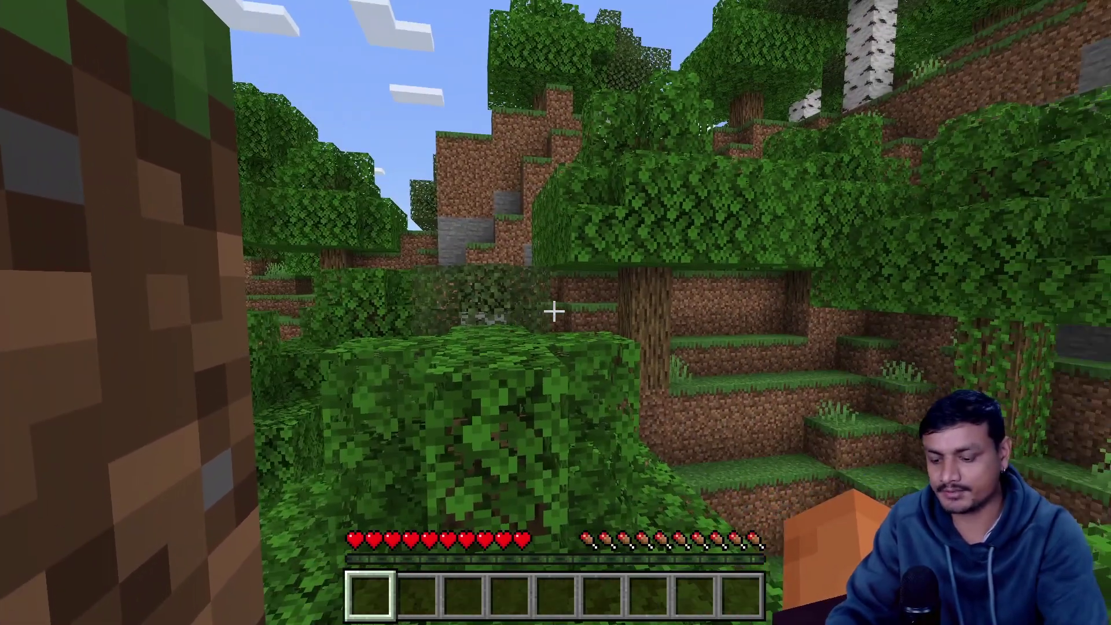
- Open Game Assist over Minecraft, move it to the top right, and keep it pinned
{"action": "key", "text": "super+g"}
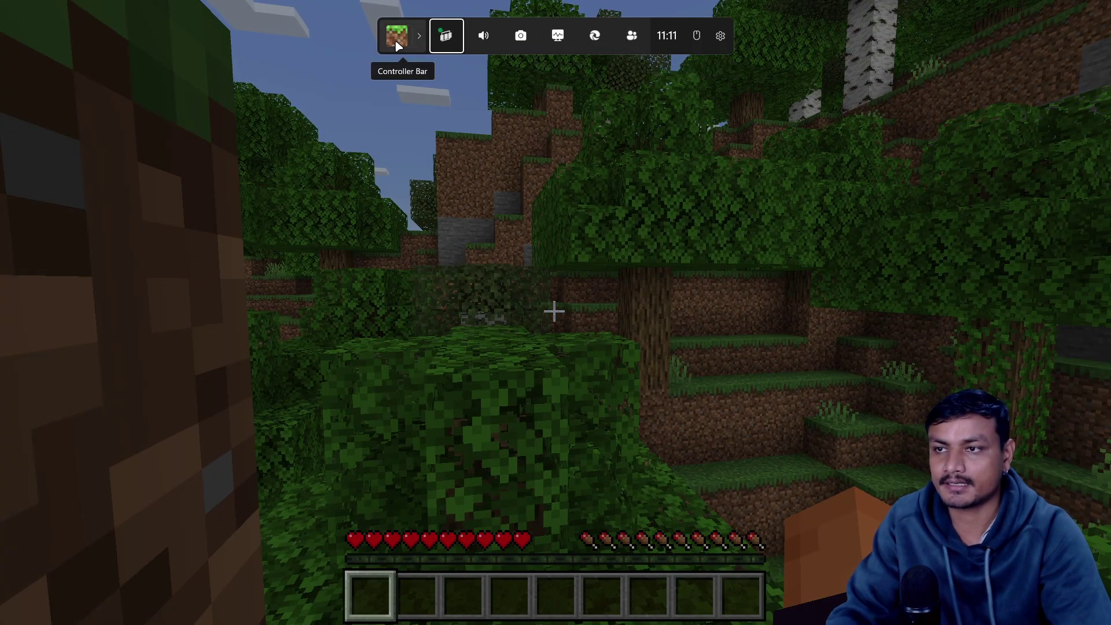
{"action": "left_click", "coordinate": [595, 37]}
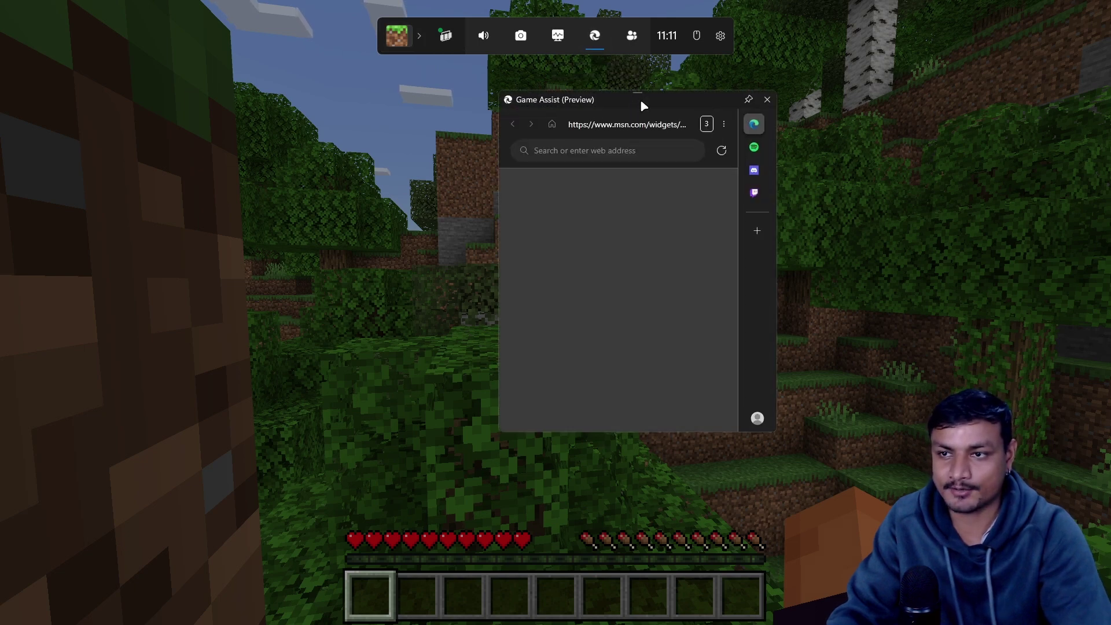
{"action": "left_click_drag", "start_coordinate": [640, 104], "coordinate": [729, 139]}
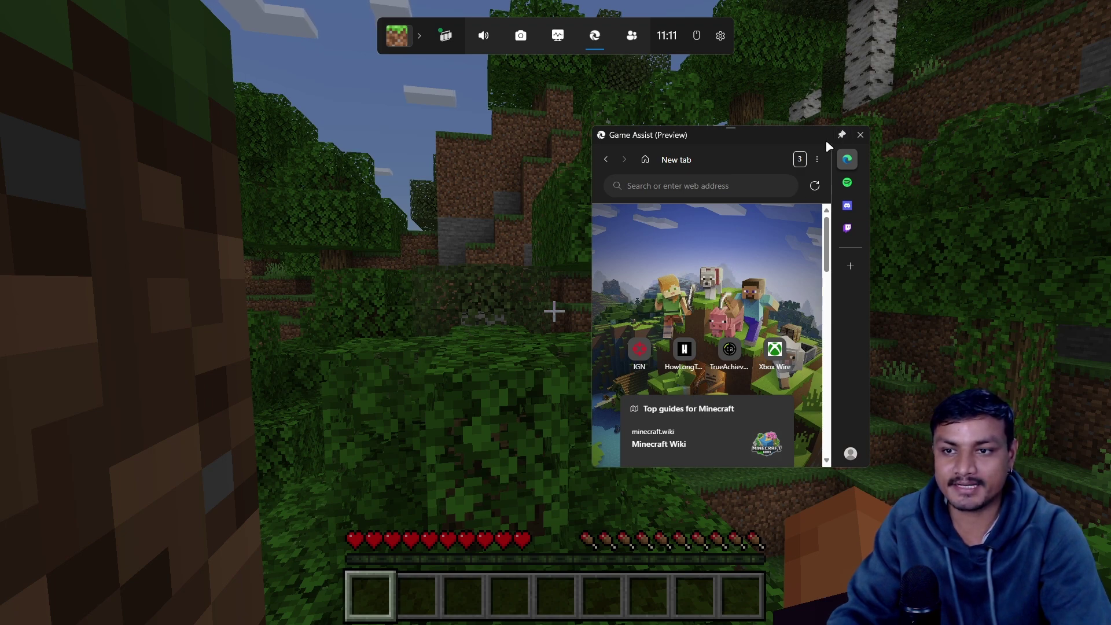
{"action": "left_click_drag", "start_coordinate": [750, 144], "coordinate": [962, 66]}
{"action": "key", "text": "Escape"}
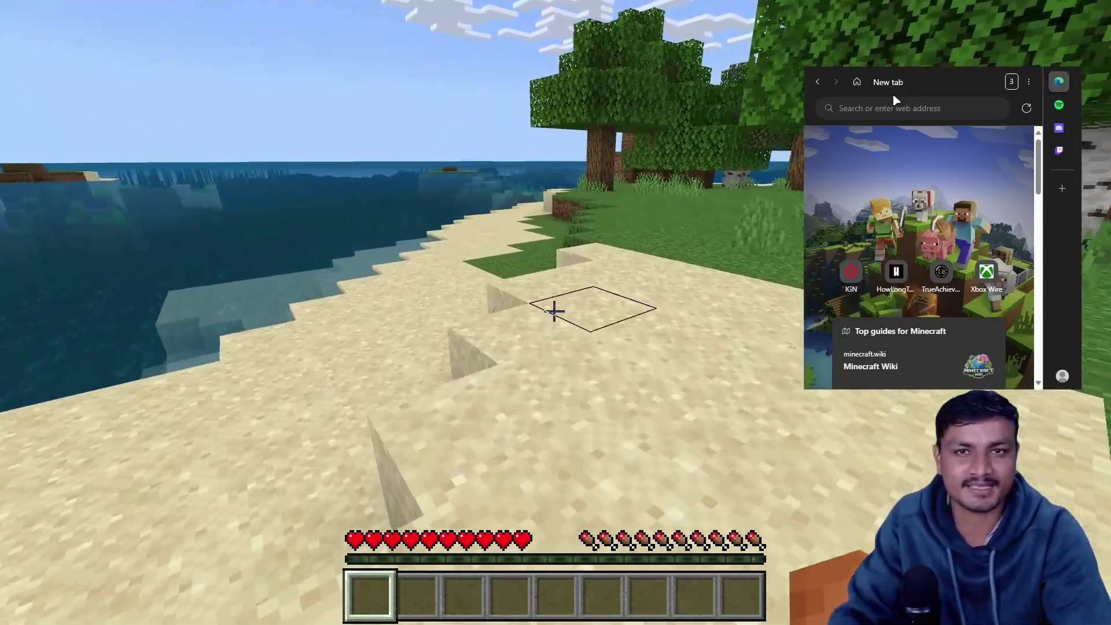
- Walk through the forest and along the beach toward the water with W
{"action": "key", "text": "w"}
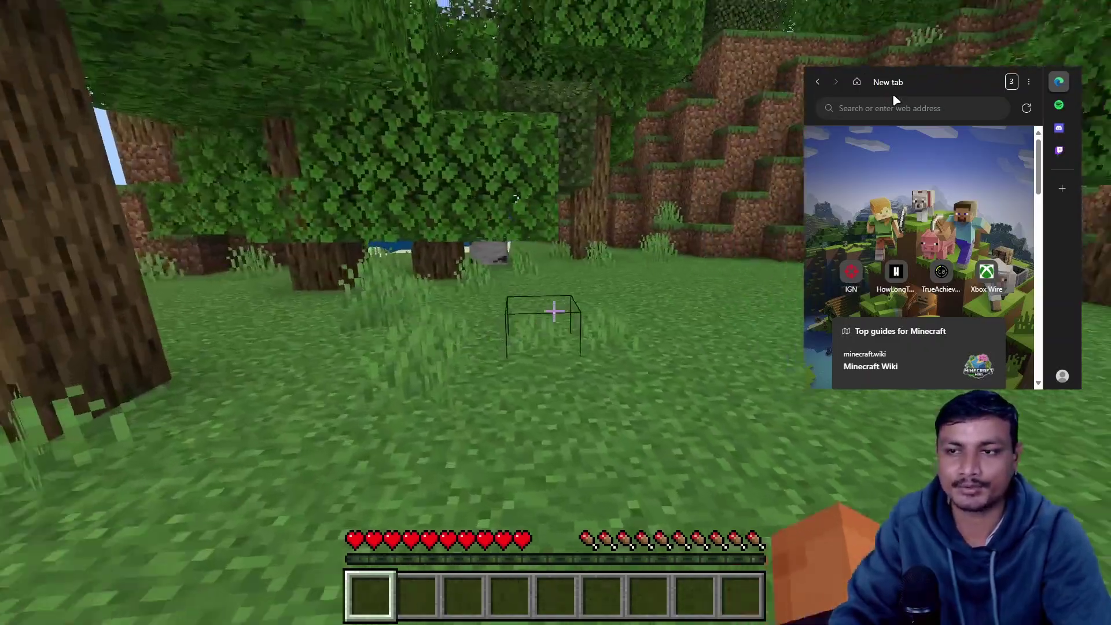
{"action": "key", "text": "w"}
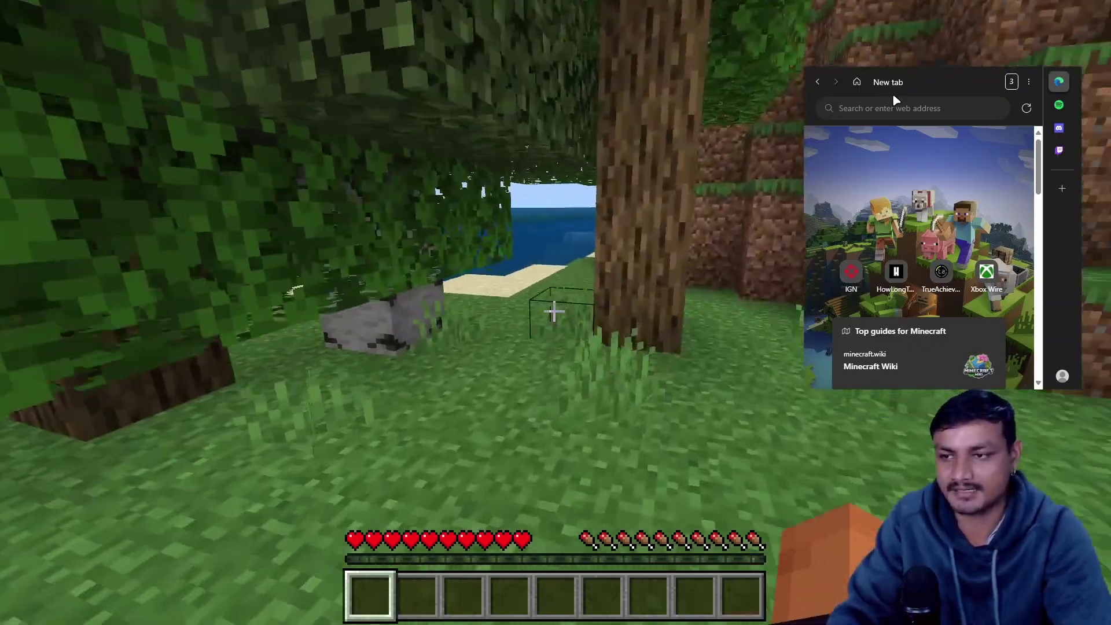
{"action": "key", "text": "w"}
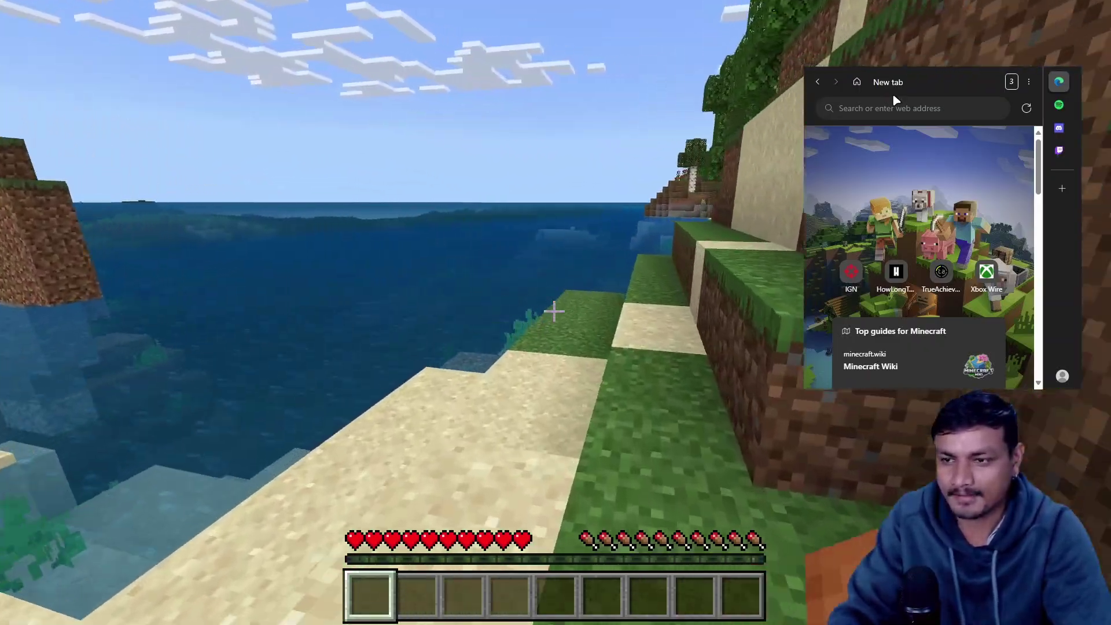
{"action": "key", "text": "w"}
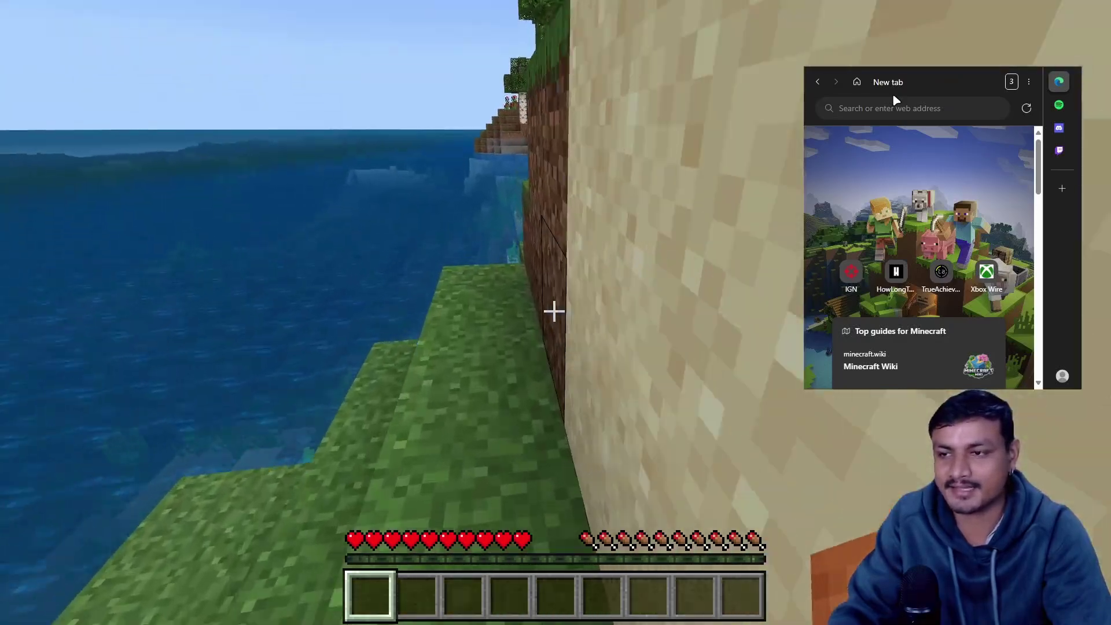
{"action": "key", "text": "w"}
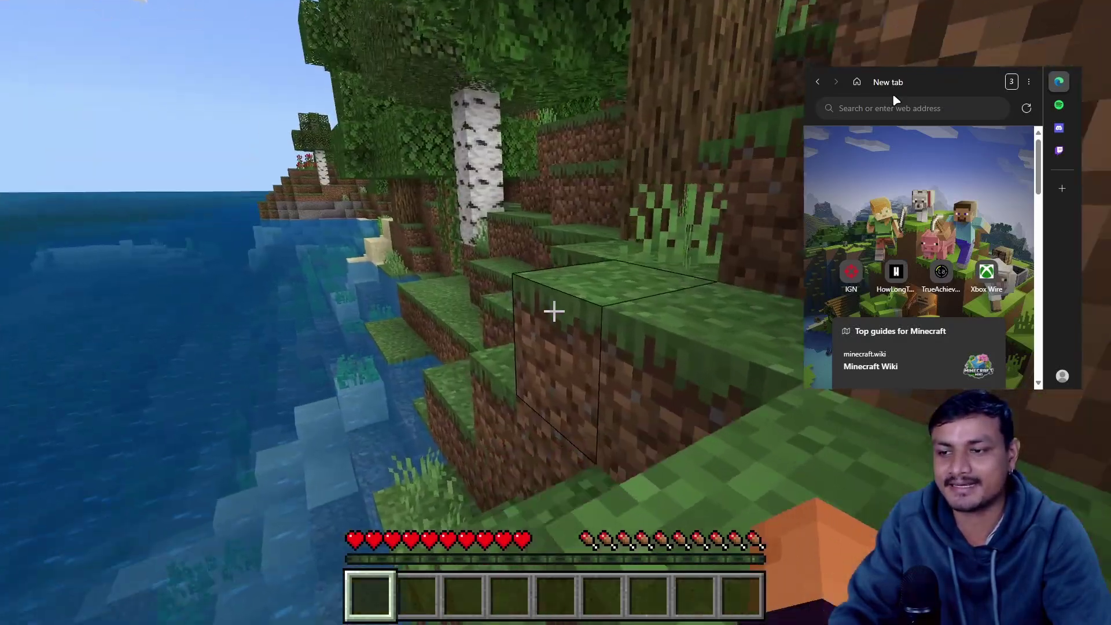
{"action": "key", "text": "w"}
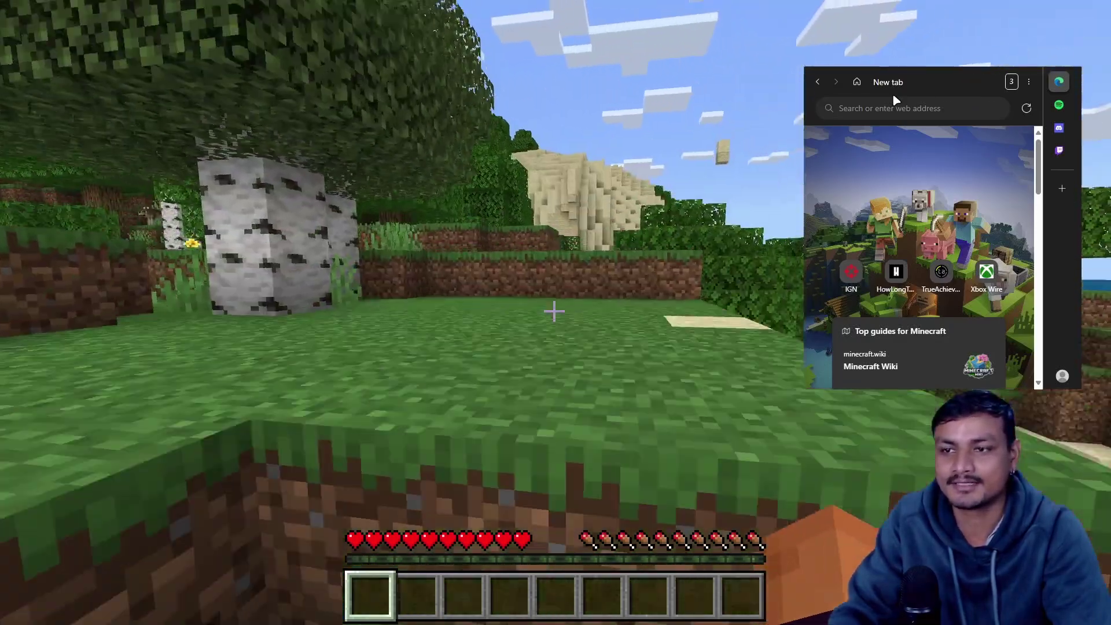
{"action": "key", "text": "w"}
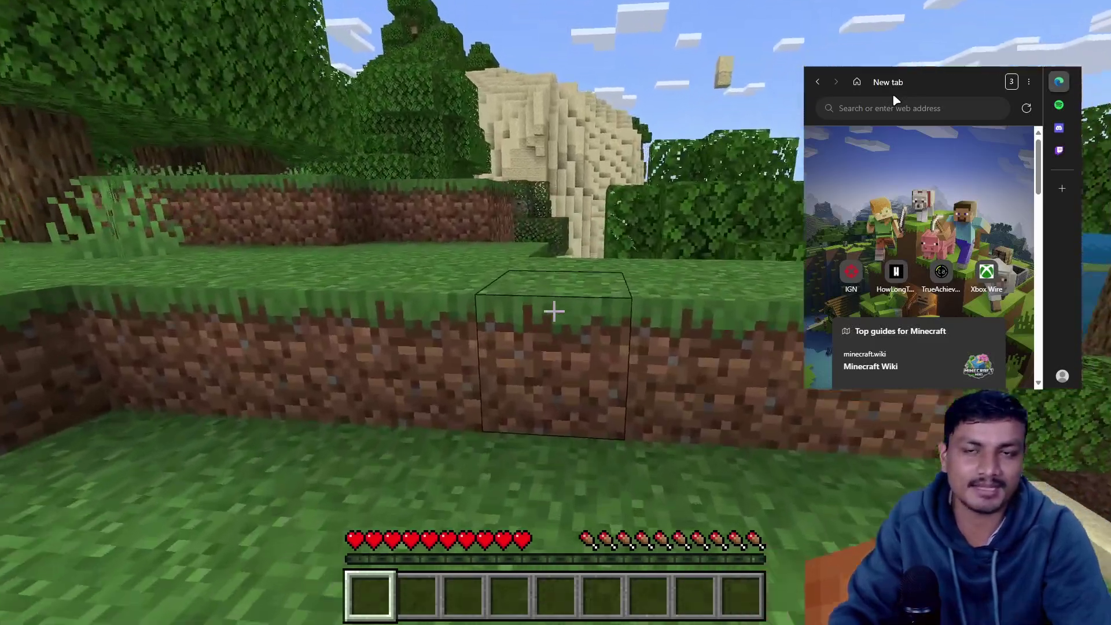
{"action": "key", "text": "w"}
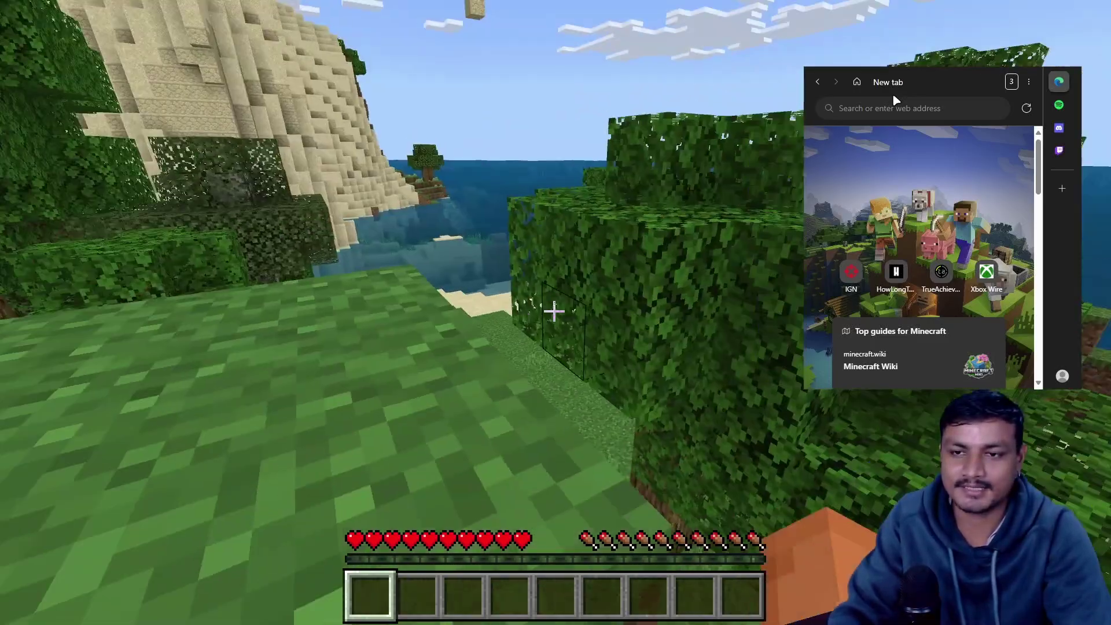
{"action": "key", "text": "w"}
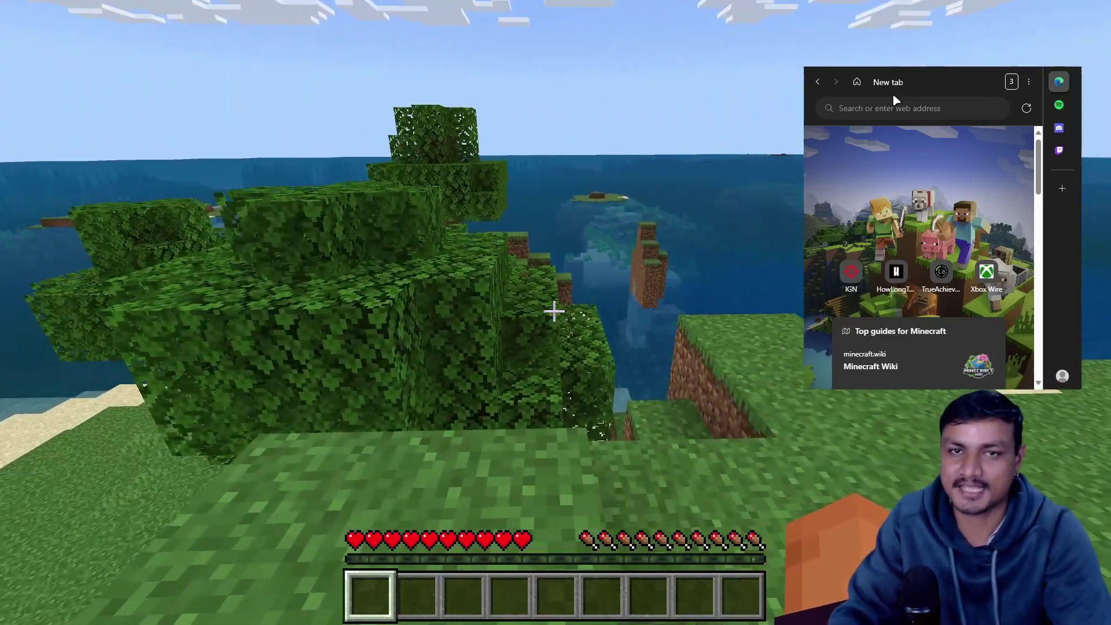
{"action": "key", "text": "w"}
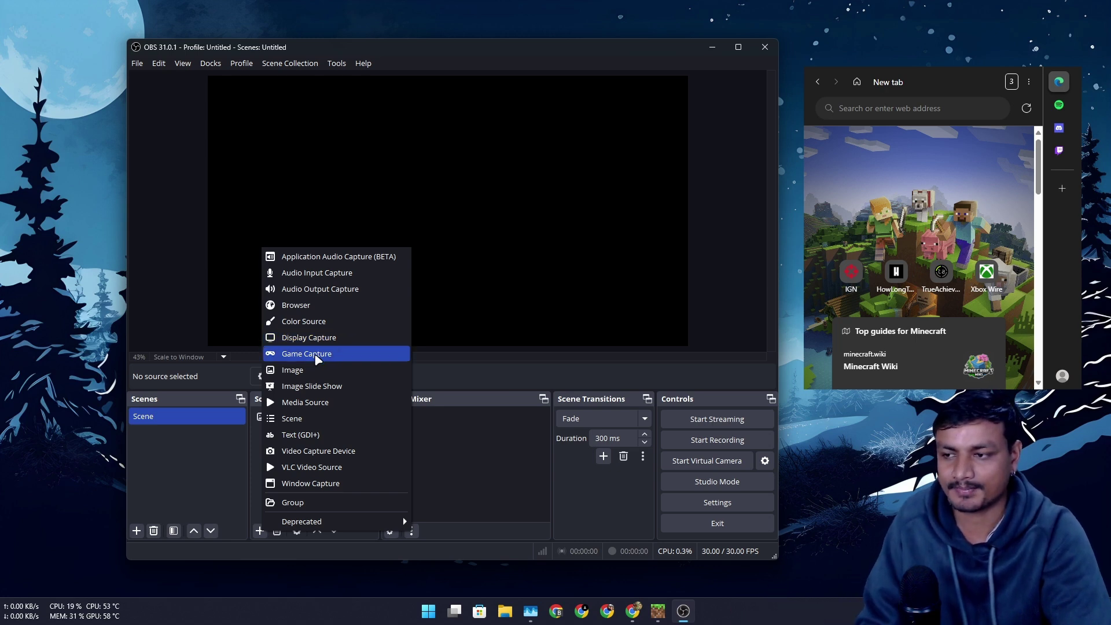
- Create a Game Capture source, then shift the pinned Game Assist panel slightly left
{"action": "left_click", "coordinate": [318, 354]}
{"action": "left_click", "coordinate": [481, 377]}
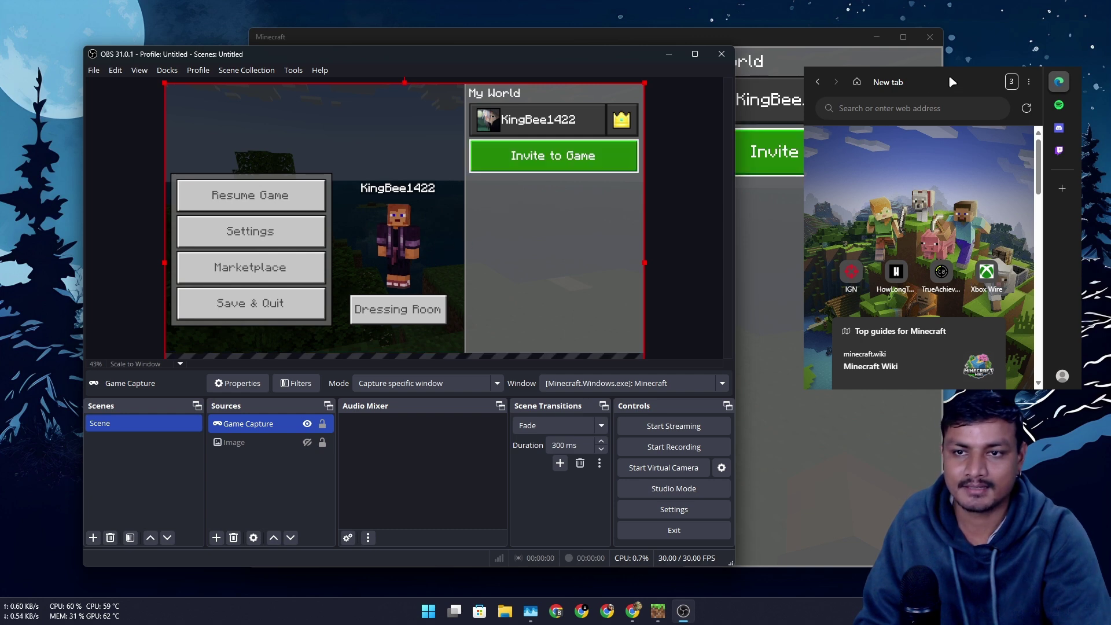
{"action": "key", "text": "super+g"}
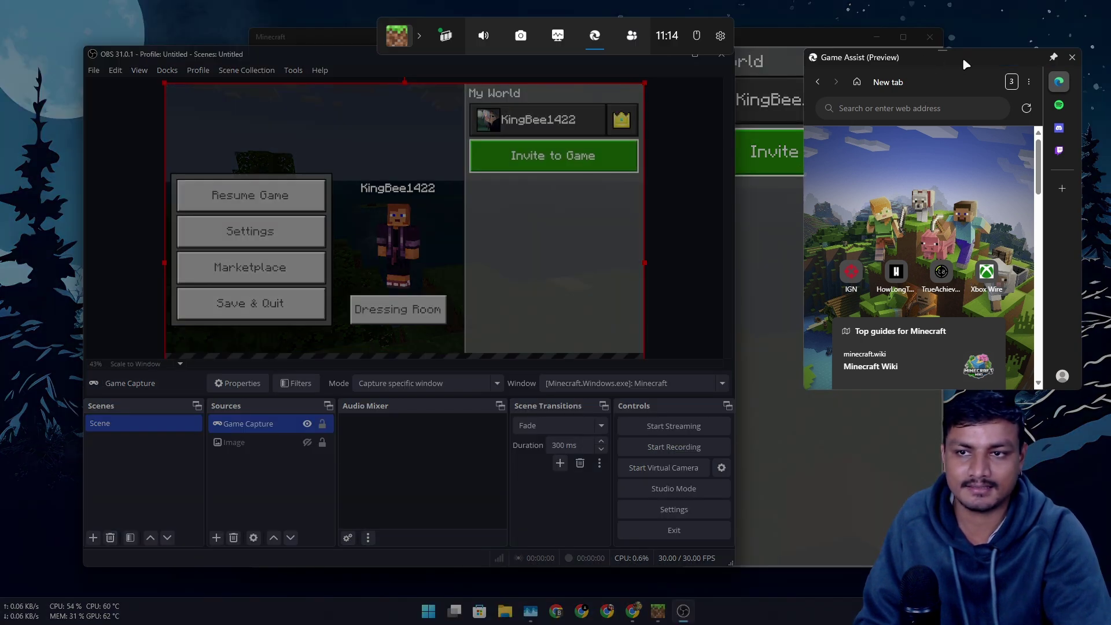
{"action": "left_click_drag", "start_coordinate": [938, 58], "coordinate": [915, 65]}
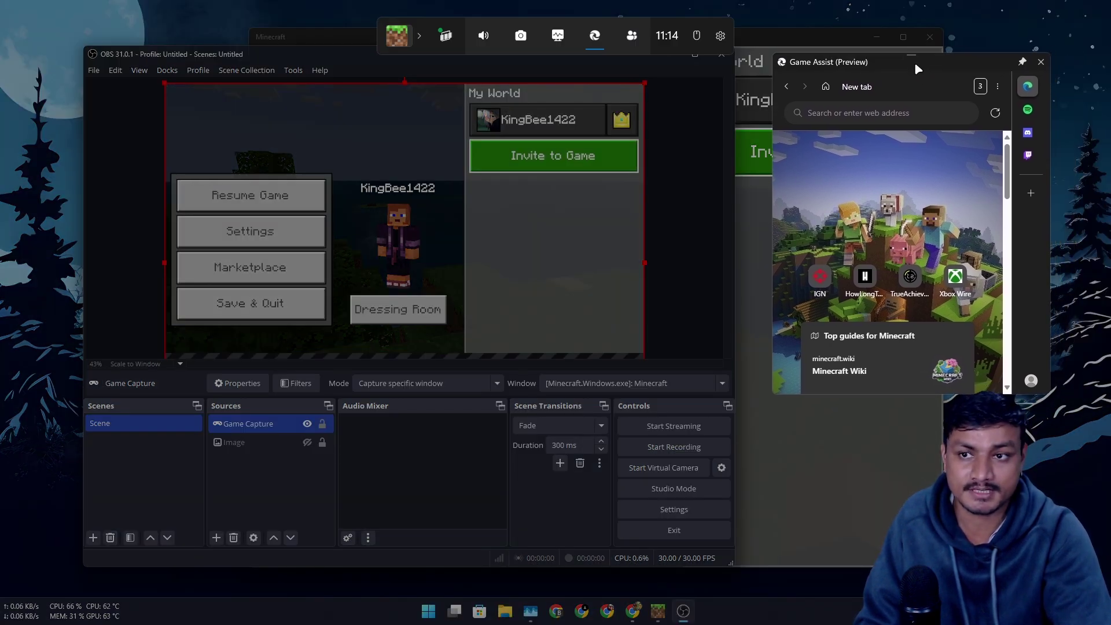
{"action": "left_click", "coordinate": [833, 23]}
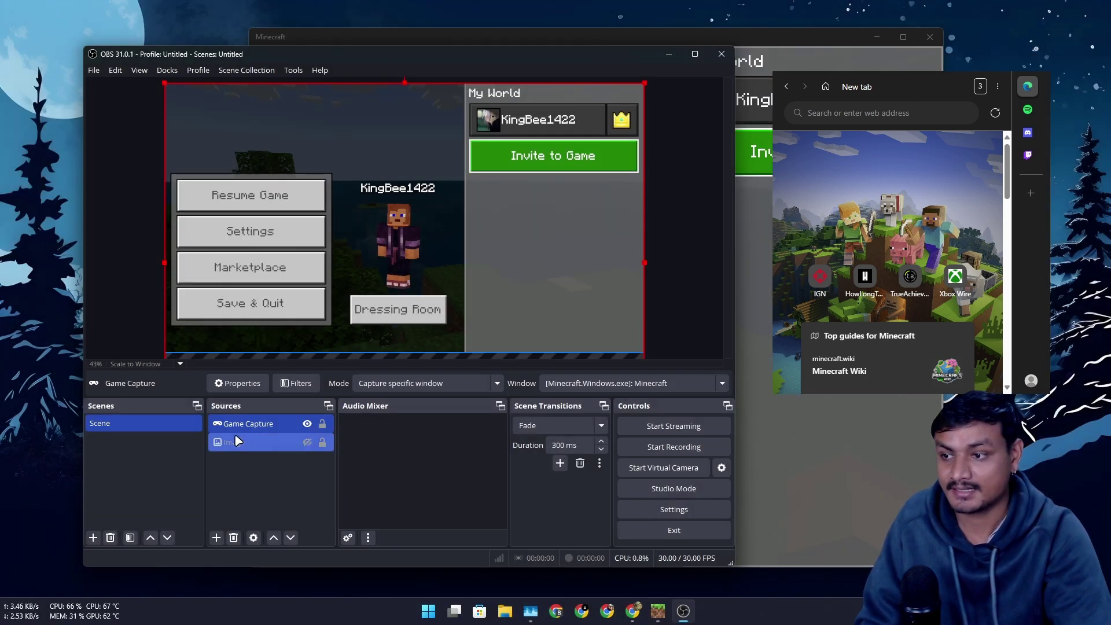
- Hide Game Capture and add a Display Capture source using DXGI Desktop Duplication
{"action": "left_click", "coordinate": [307, 424]}
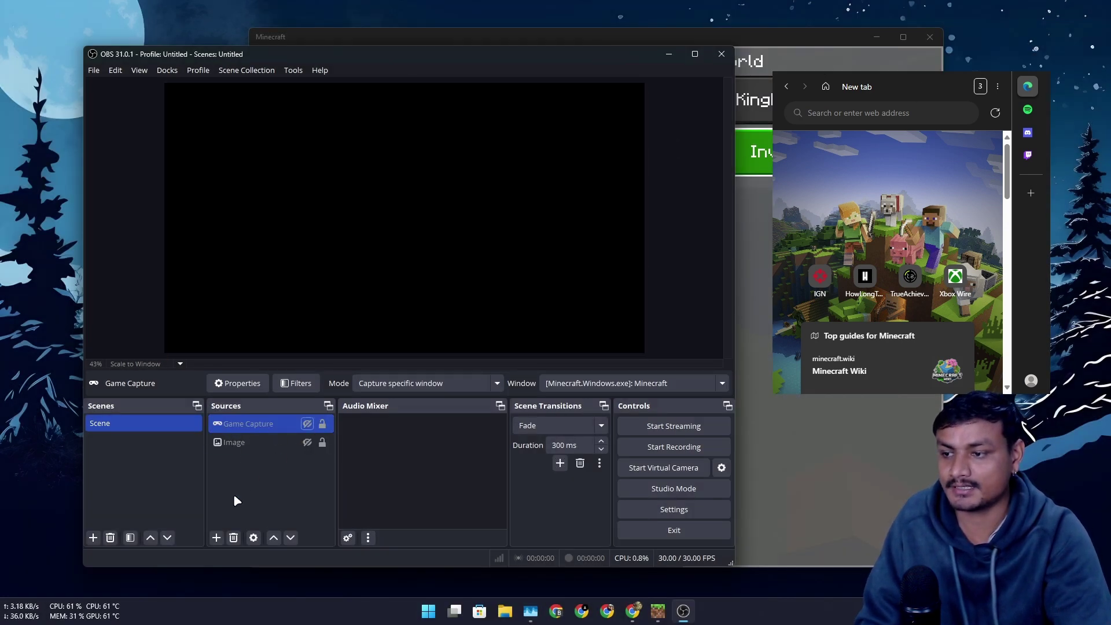
{"action": "left_click", "coordinate": [217, 538]}
{"action": "left_click", "coordinate": [311, 342]}
{"action": "left_click", "coordinate": [441, 383]}
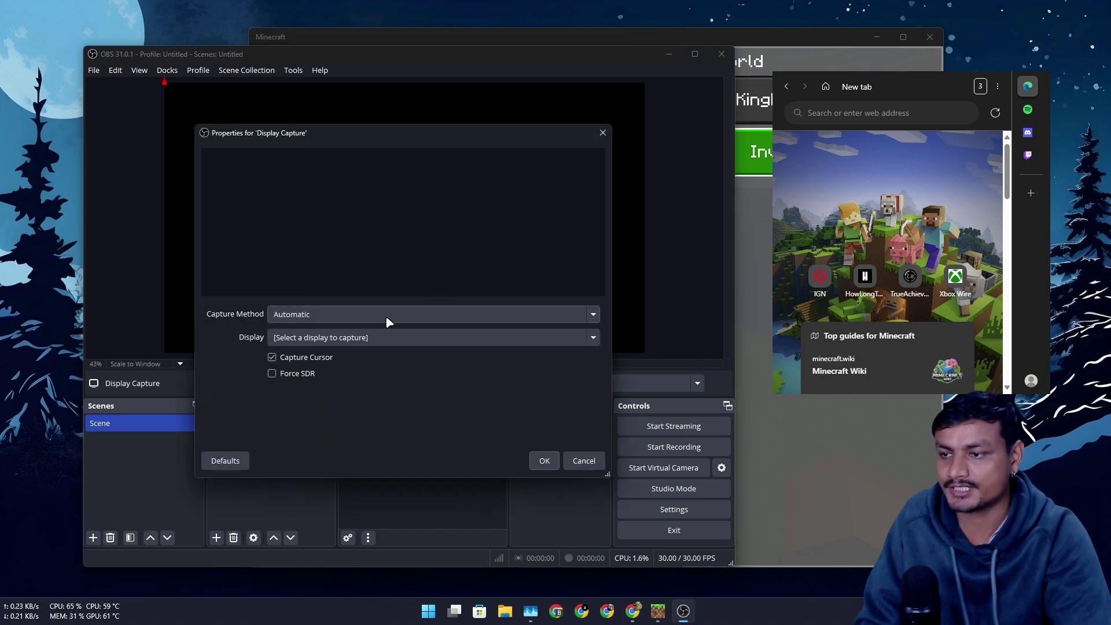
{"action": "left_click", "coordinate": [314, 316]}
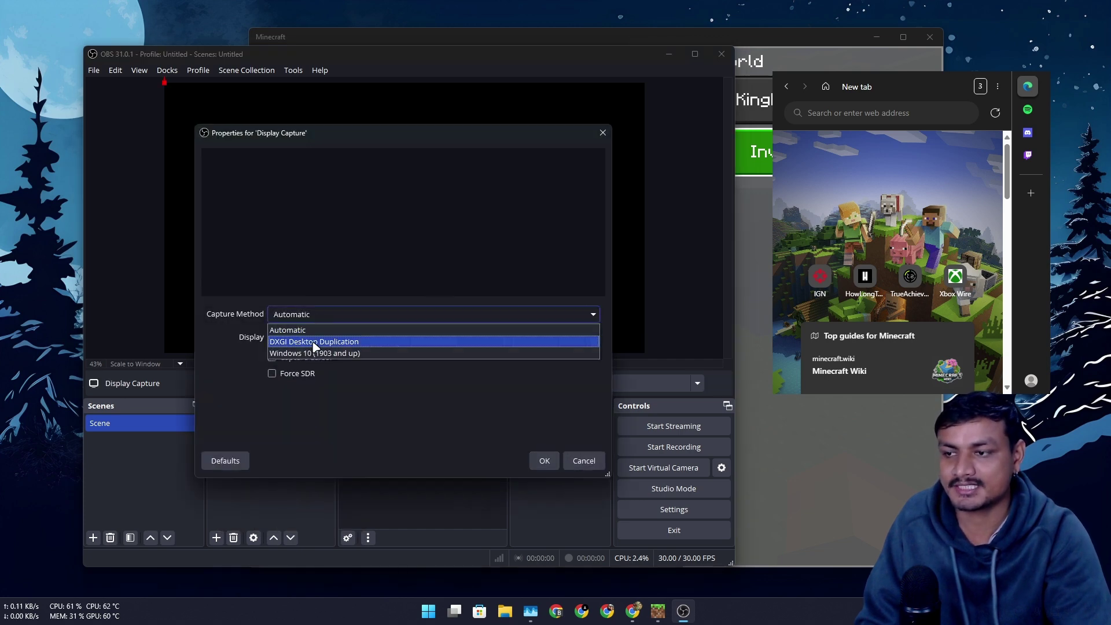
{"action": "left_click", "coordinate": [313, 343]}
{"action": "left_click", "coordinate": [544, 461]}
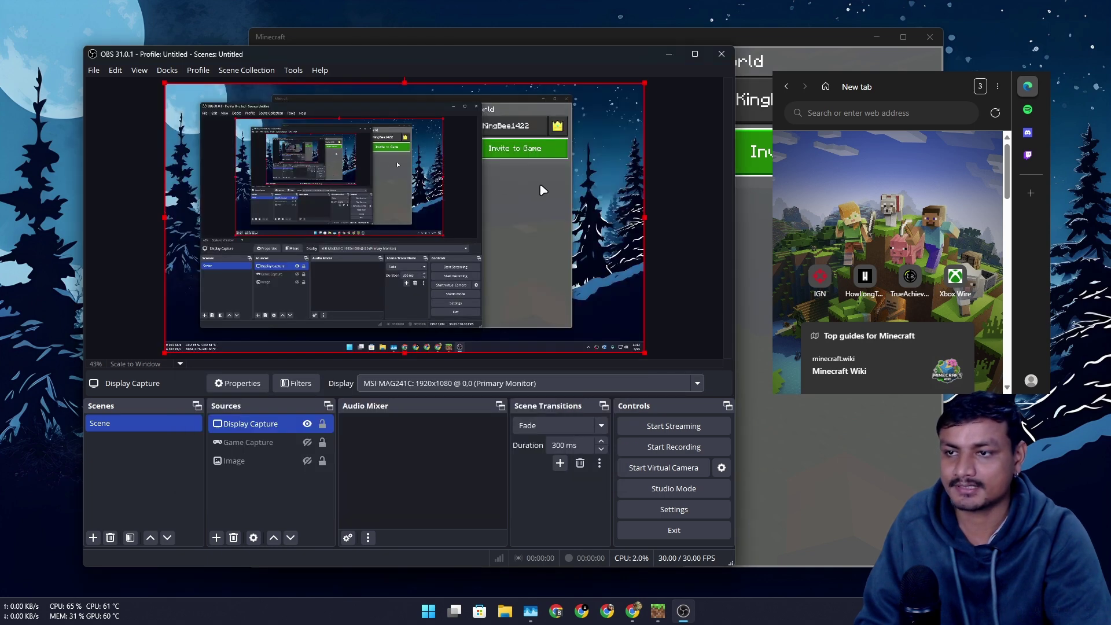
{"action": "left_click", "coordinate": [809, 36]}
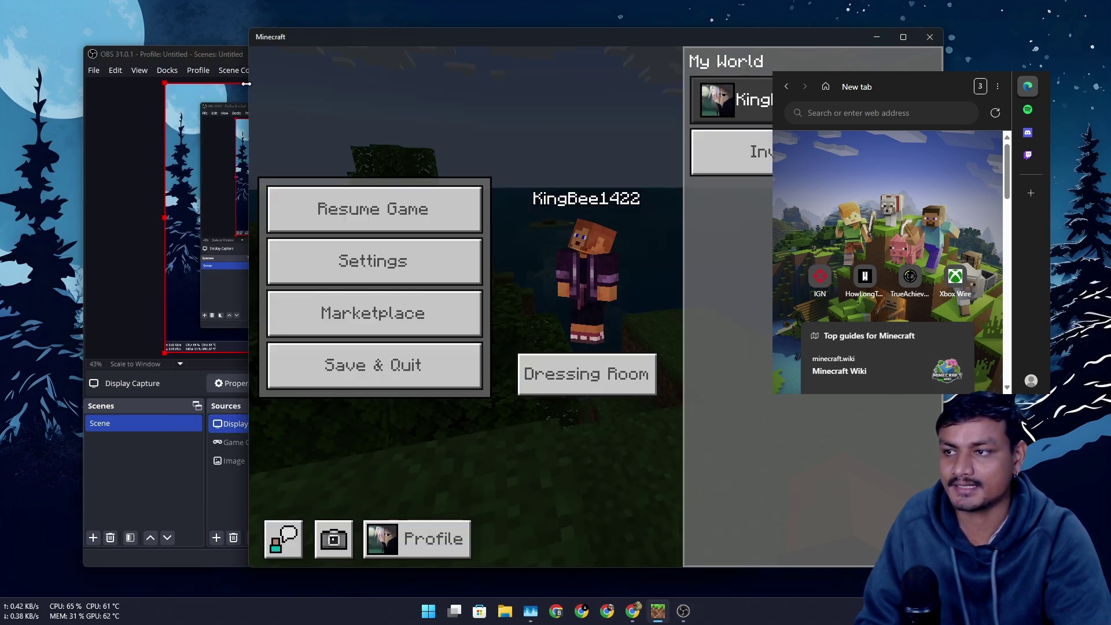
{"action": "left_click_drag", "start_coordinate": [244, 62], "coordinate": [271, 50]}
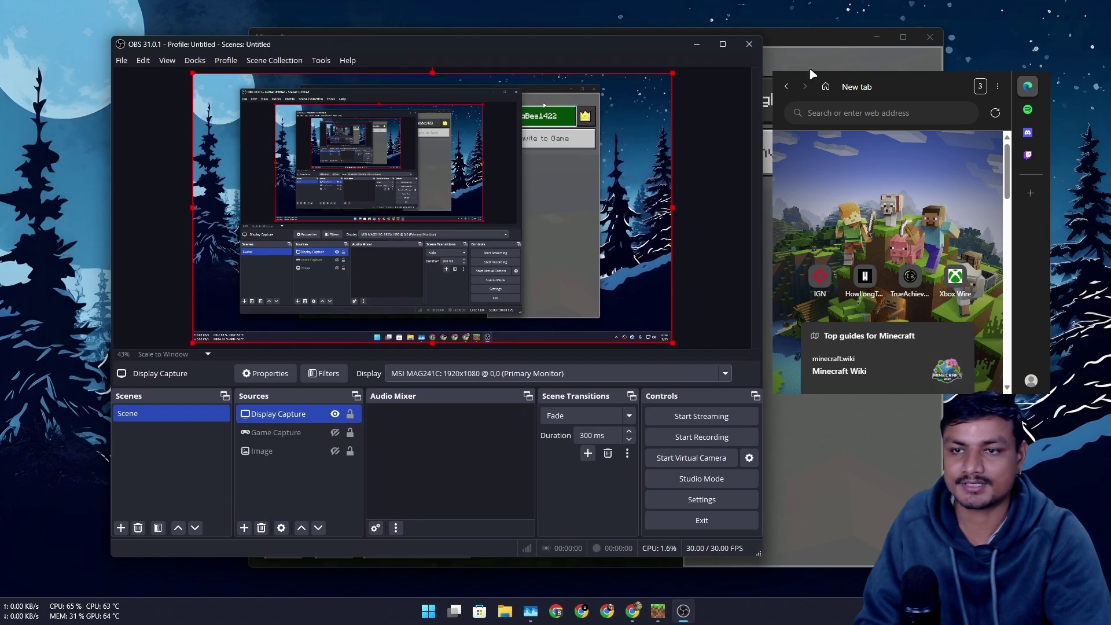
- Close OBS, maximize Minecraft, resume the game and attack the wolf between the birch trees
{"action": "left_click", "coordinate": [749, 44]}
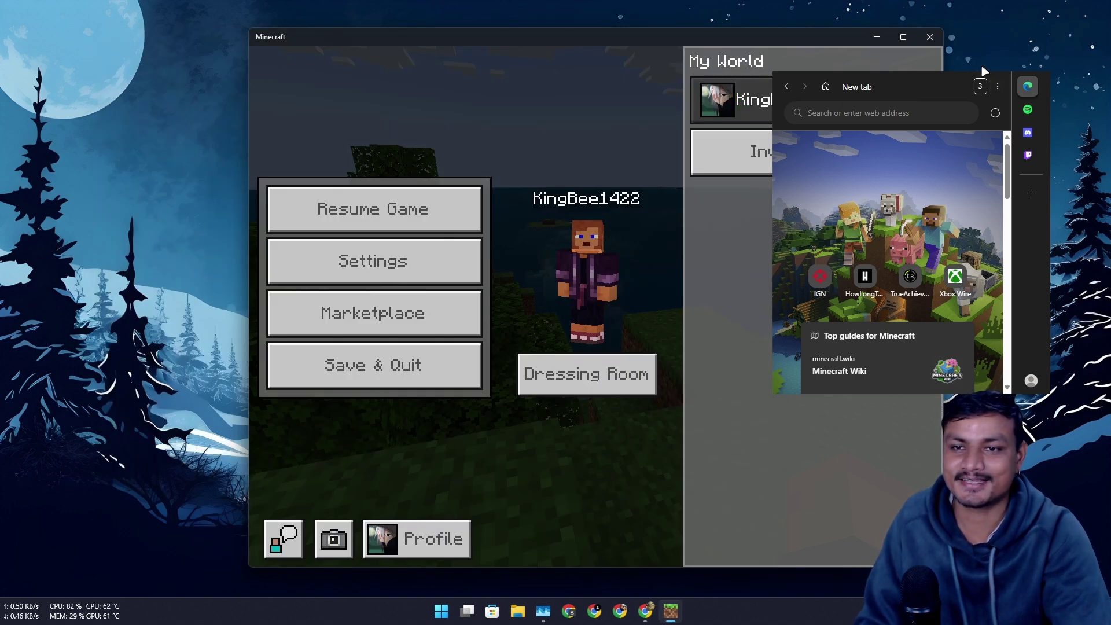
{"action": "left_click", "coordinate": [903, 36]}
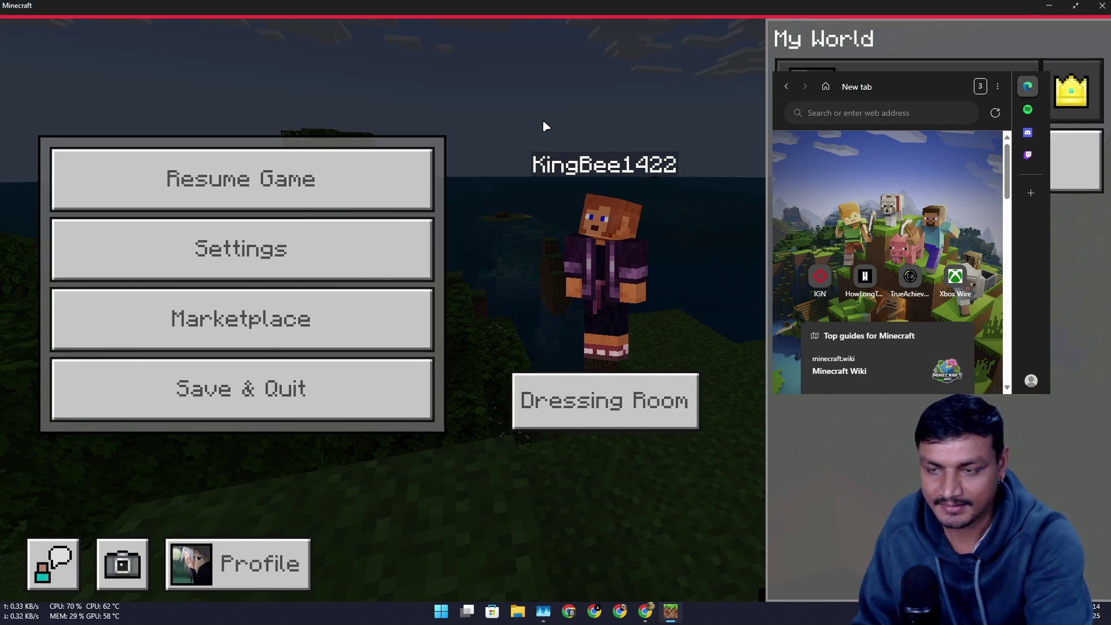
{"action": "left_click", "coordinate": [399, 179]}
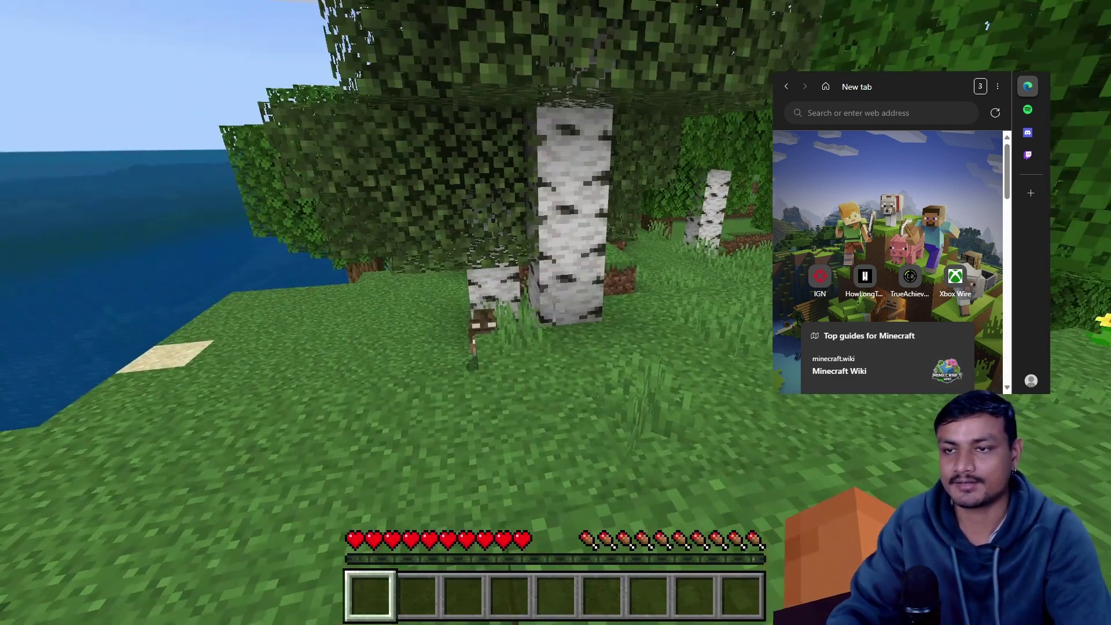
{"action": "mouse_move", "coordinate": [553, 311]}
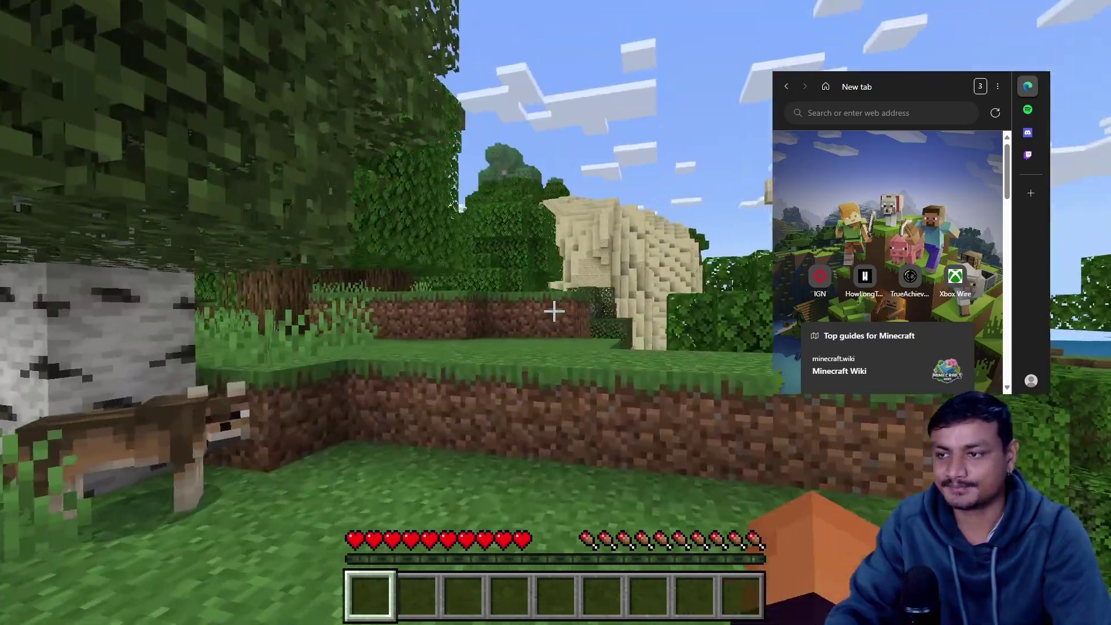
{"action": "left_click", "coordinate": [554, 311]}
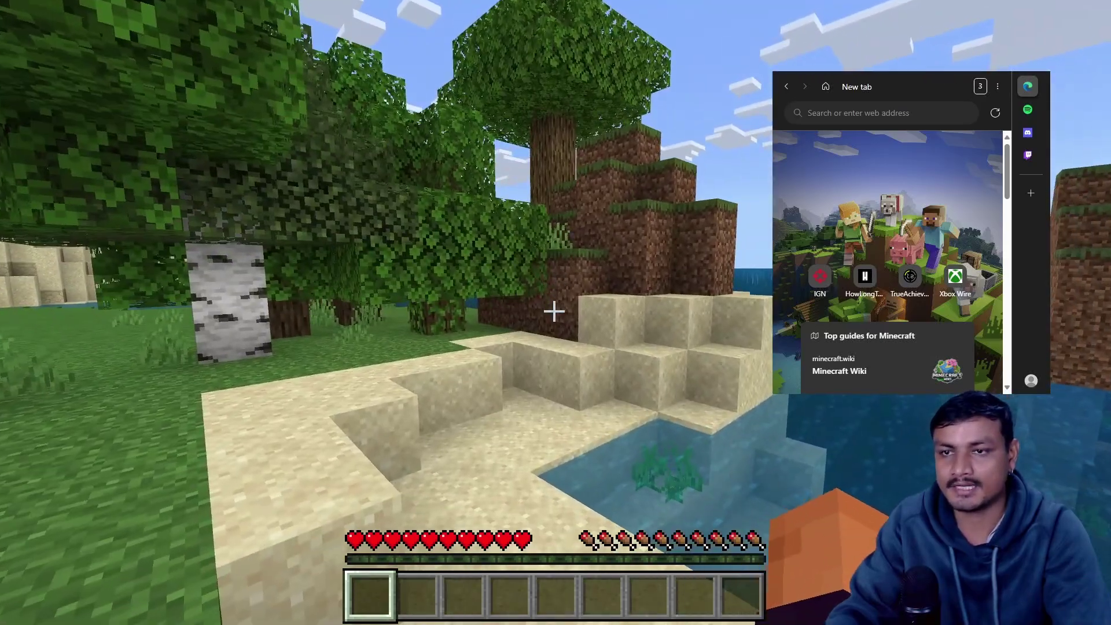
- Pause and resume, walk onto the beach, then bring up Game Bar over the game
{"action": "key", "text": "Escape"}
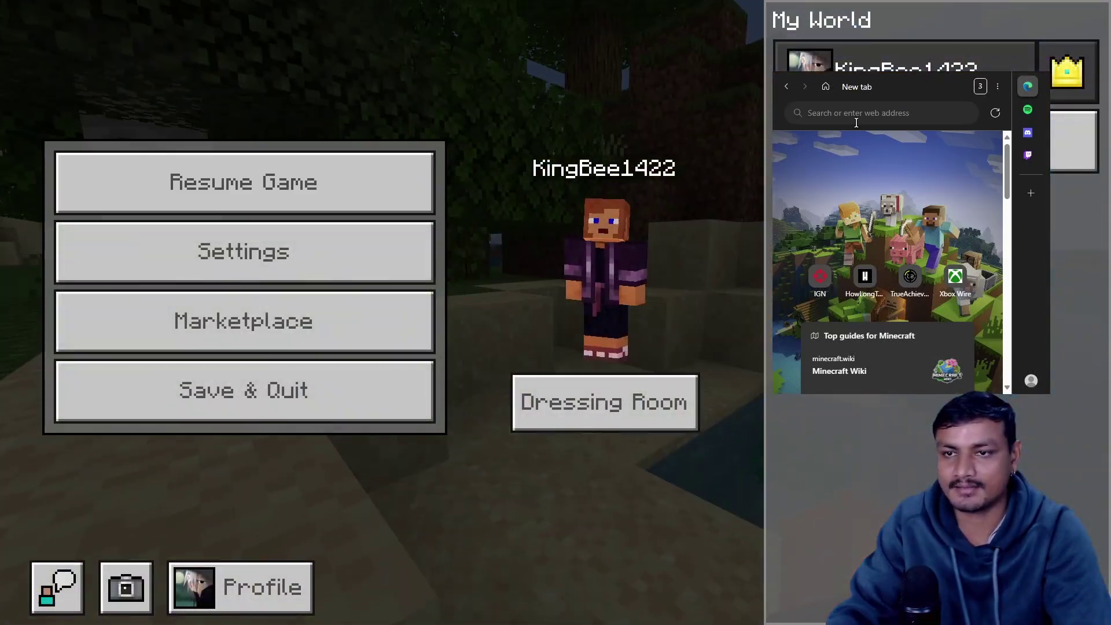
{"action": "key", "text": "Escape"}
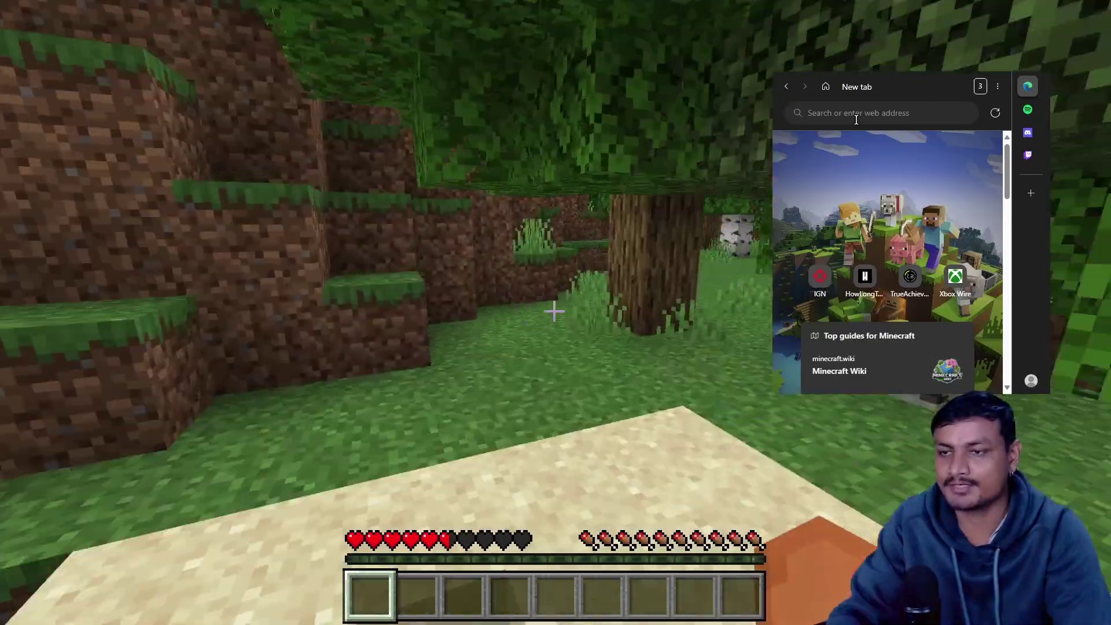
{"action": "key", "text": "w"}
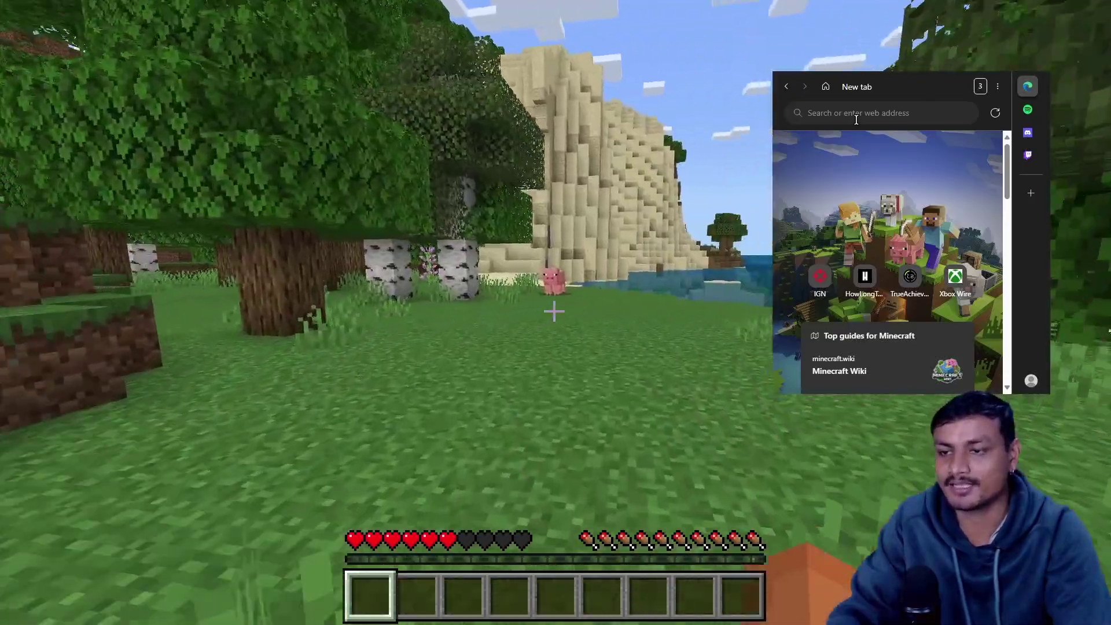
{"action": "key", "text": "w"}
{"action": "key", "text": "w"}
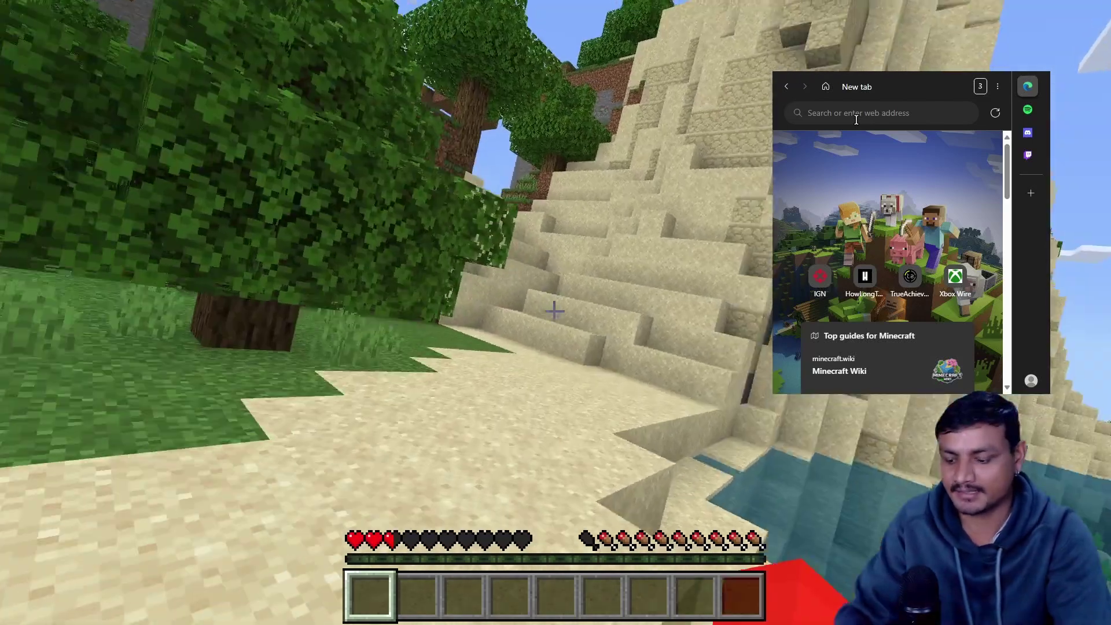
{"action": "key", "text": "super+g"}
{"action": "scroll", "coordinate": [869, 248], "scroll_direction": "down", "scroll_amount": 5}
- Scroll the Game Assist guides and view the Spotify, Discord and Twitch panels
{"action": "scroll", "coordinate": [870, 248], "scroll_direction": "up", "scroll_amount": 1}
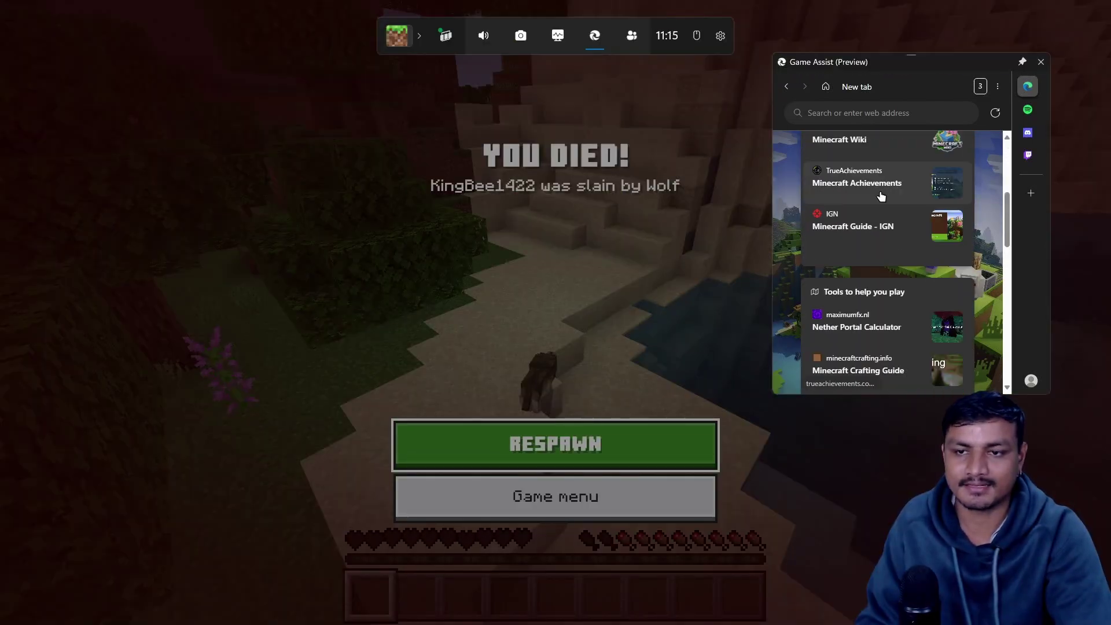
{"action": "scroll", "coordinate": [874, 202], "scroll_direction": "up", "scroll_amount": 3}
{"action": "scroll", "coordinate": [882, 243], "scroll_direction": "down", "scroll_amount": 8}
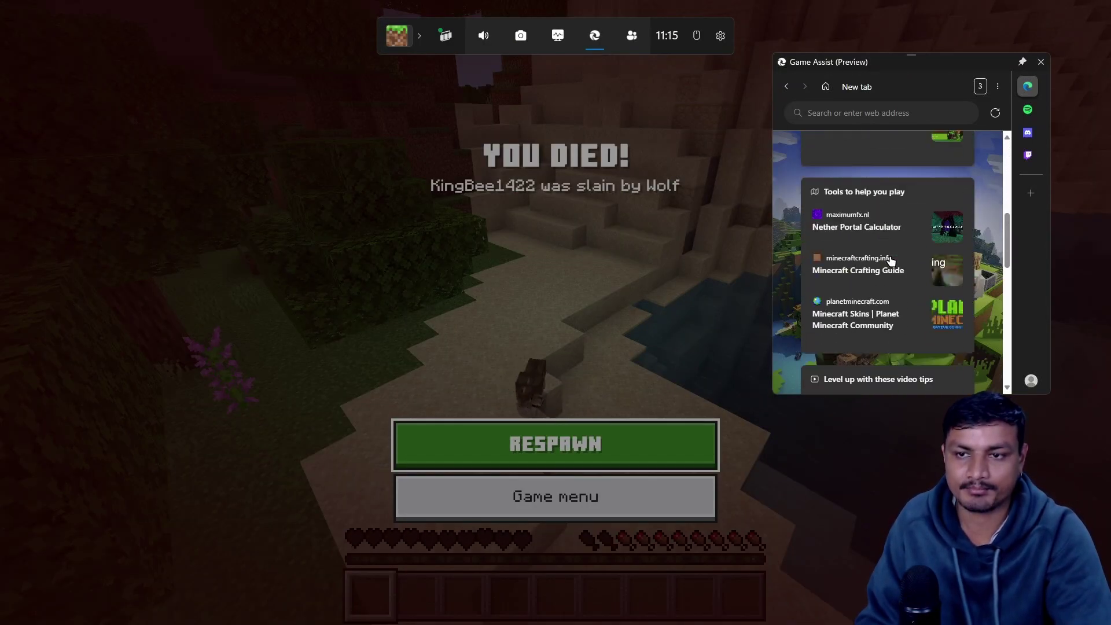
{"action": "scroll", "coordinate": [889, 263], "scroll_direction": "down", "scroll_amount": 8}
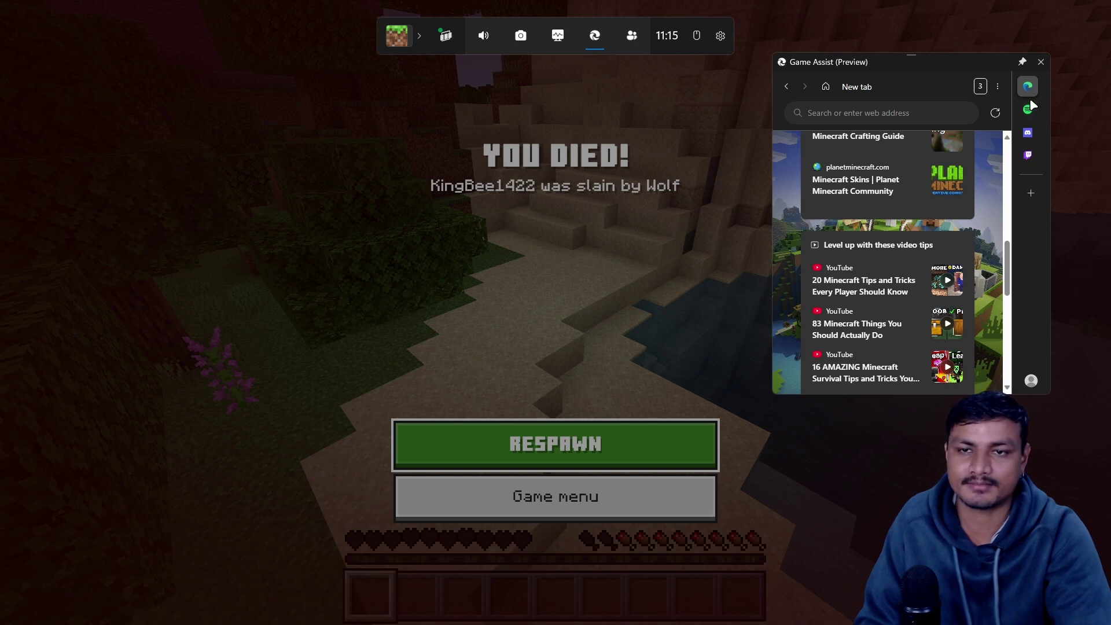
{"action": "left_click", "coordinate": [1029, 111]}
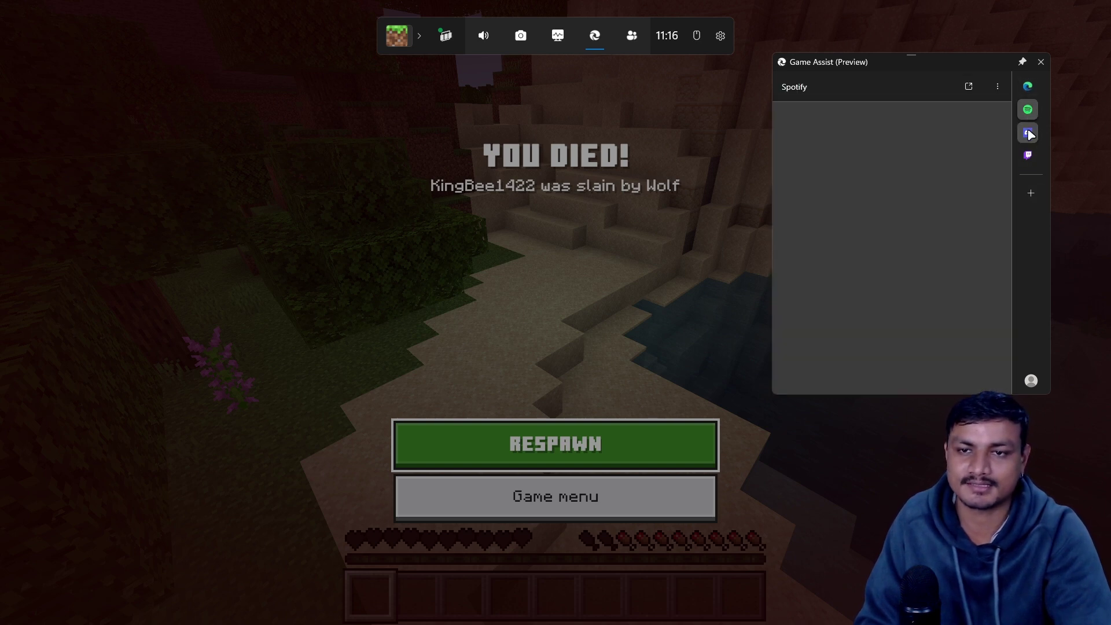
{"action": "left_click", "coordinate": [1027, 133]}
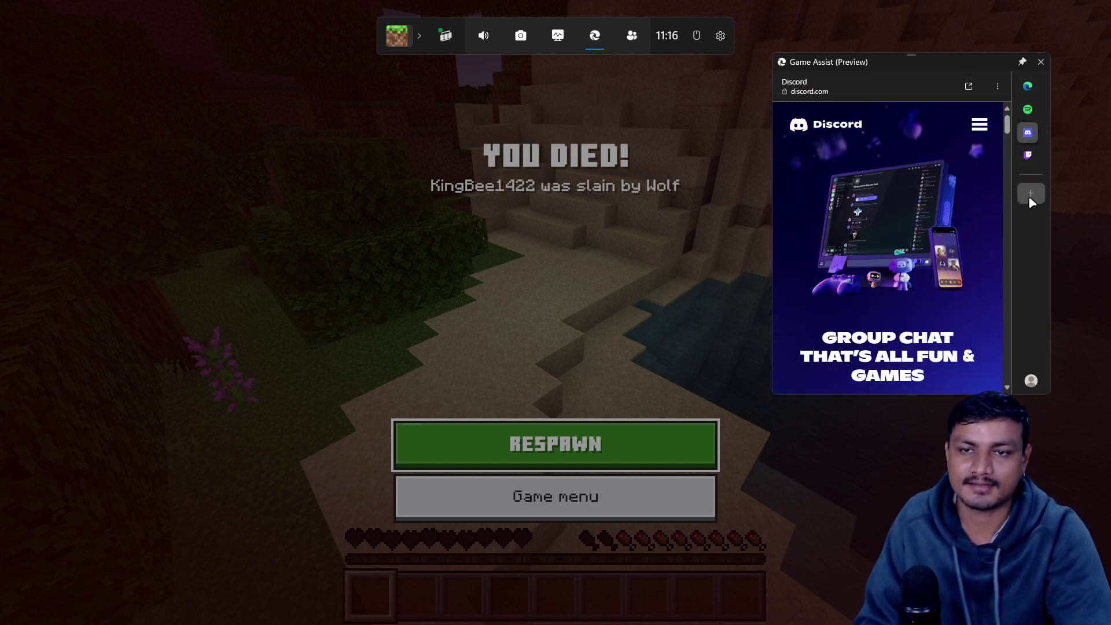
{"action": "left_click", "coordinate": [1028, 155]}
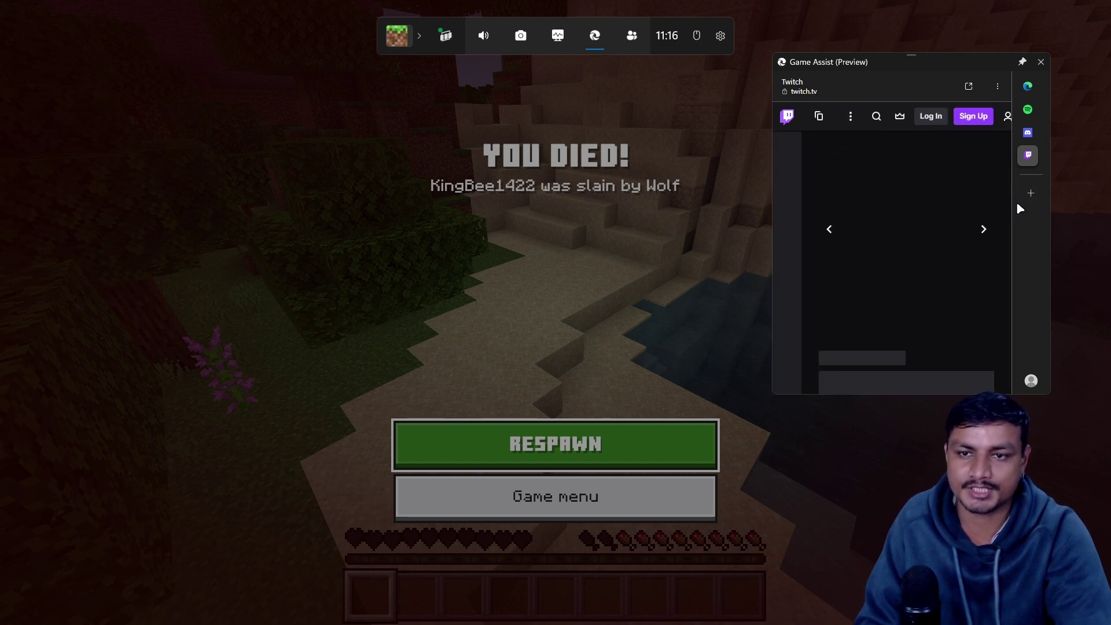
- Browse the add-apps page, then close Game Bar and return to Minecraft's death screen
{"action": "left_click", "coordinate": [1030, 193]}
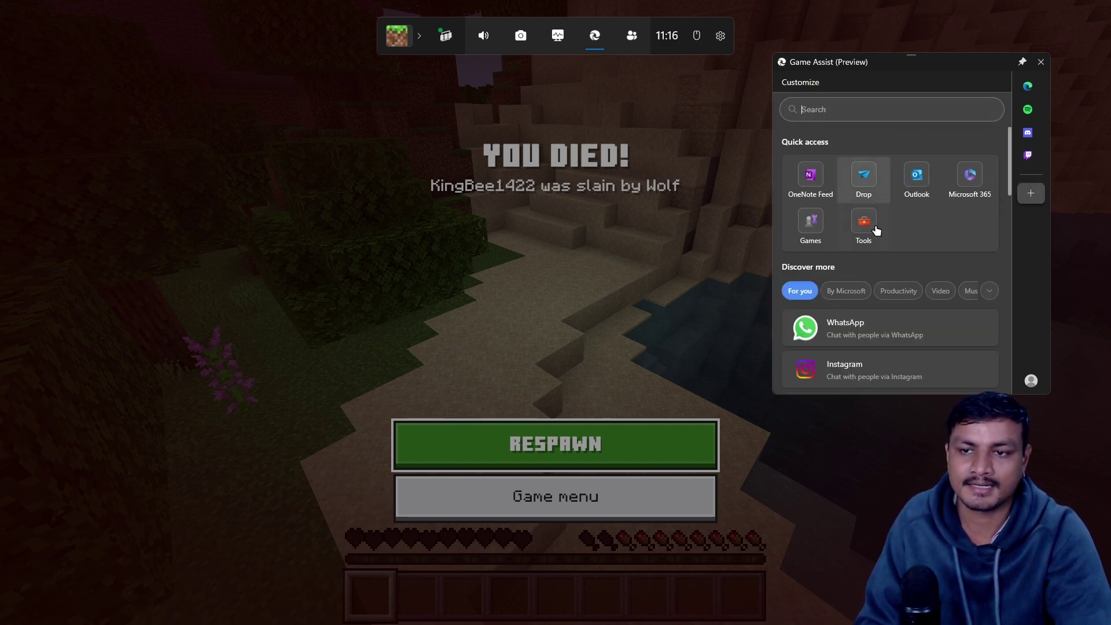
{"action": "scroll", "coordinate": [875, 230], "scroll_direction": "down", "scroll_amount": 10}
{"action": "scroll", "coordinate": [870, 255], "scroll_direction": "up", "scroll_amount": 1}
{"action": "scroll", "coordinate": [870, 226], "scroll_direction": "down", "scroll_amount": 10}
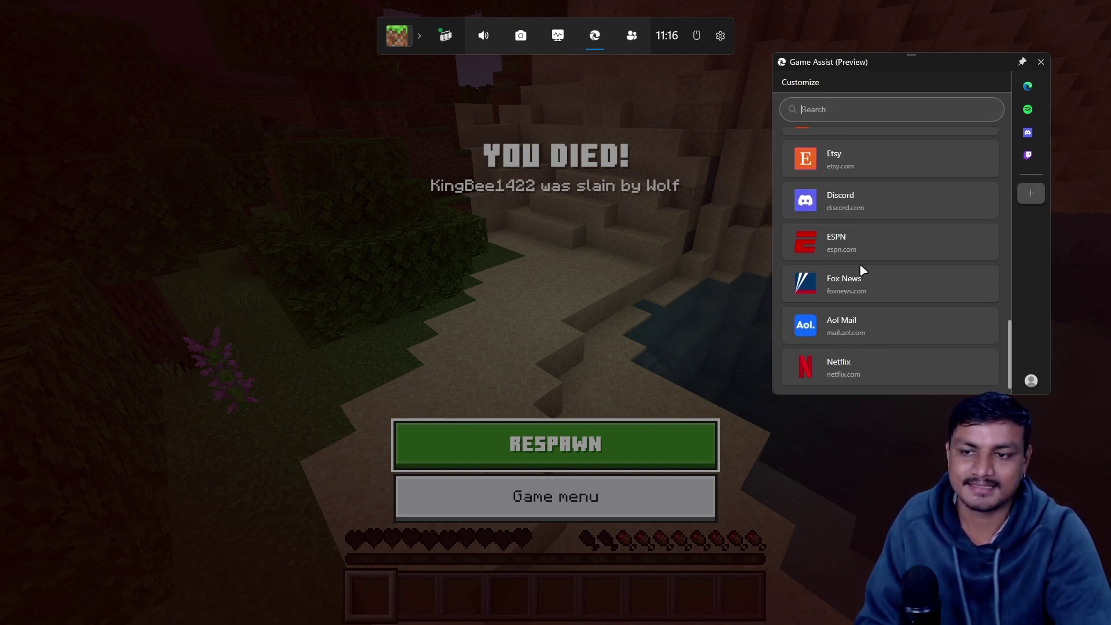
{"action": "scroll", "coordinate": [858, 289], "scroll_direction": "up", "scroll_amount": 15}
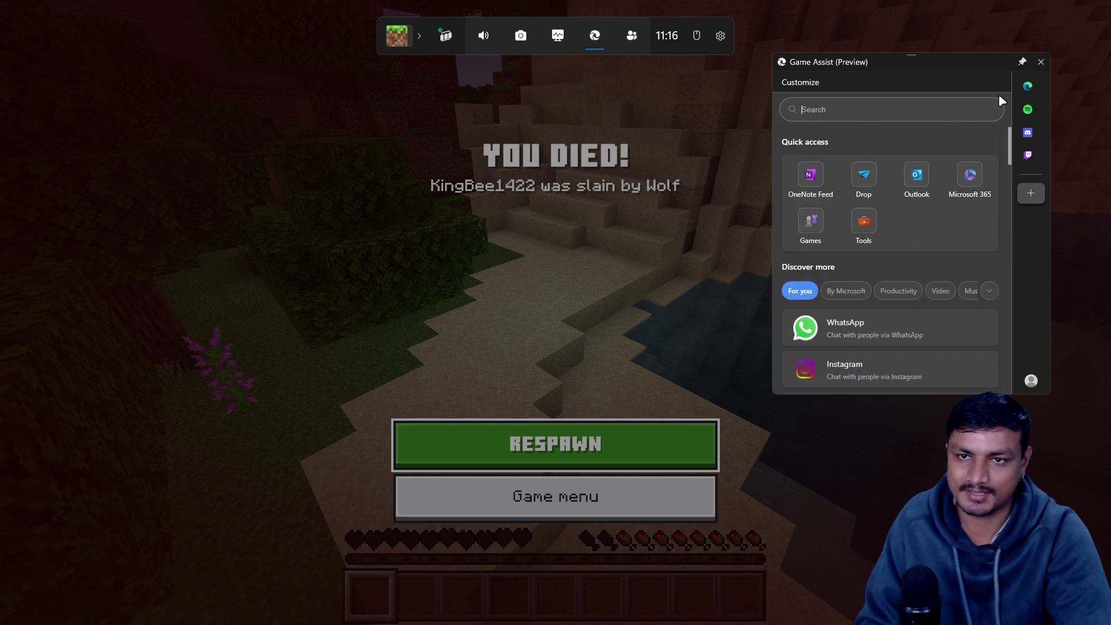
{"action": "key", "text": "super+g"}
{"action": "key", "text": "super"}
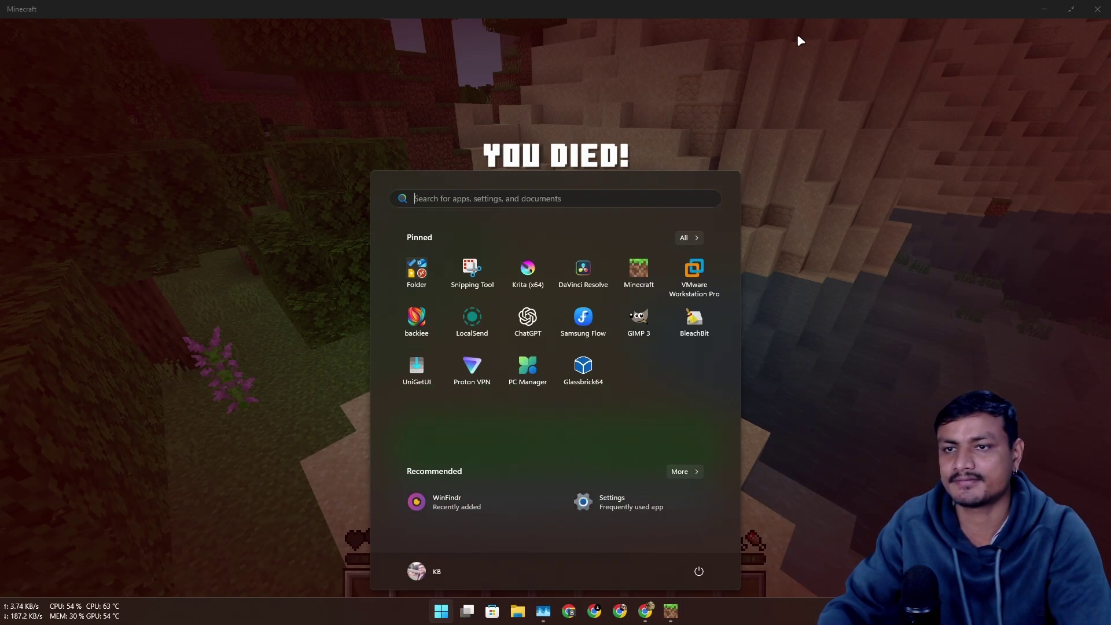
{"action": "key", "text": "super"}
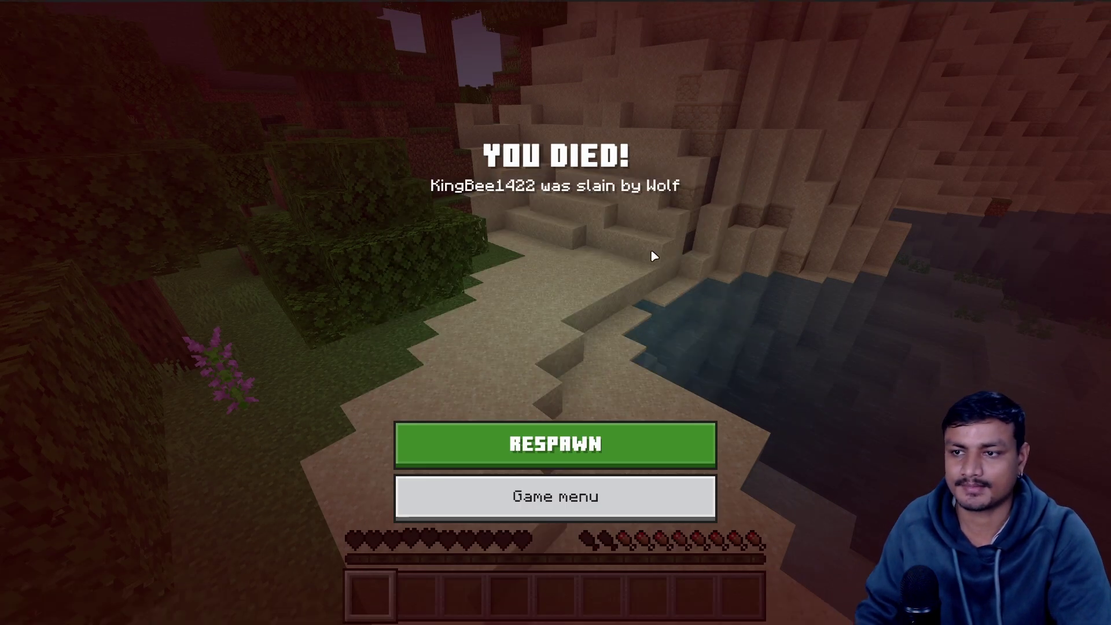
{"action": "left_click", "coordinate": [1044, 10]}
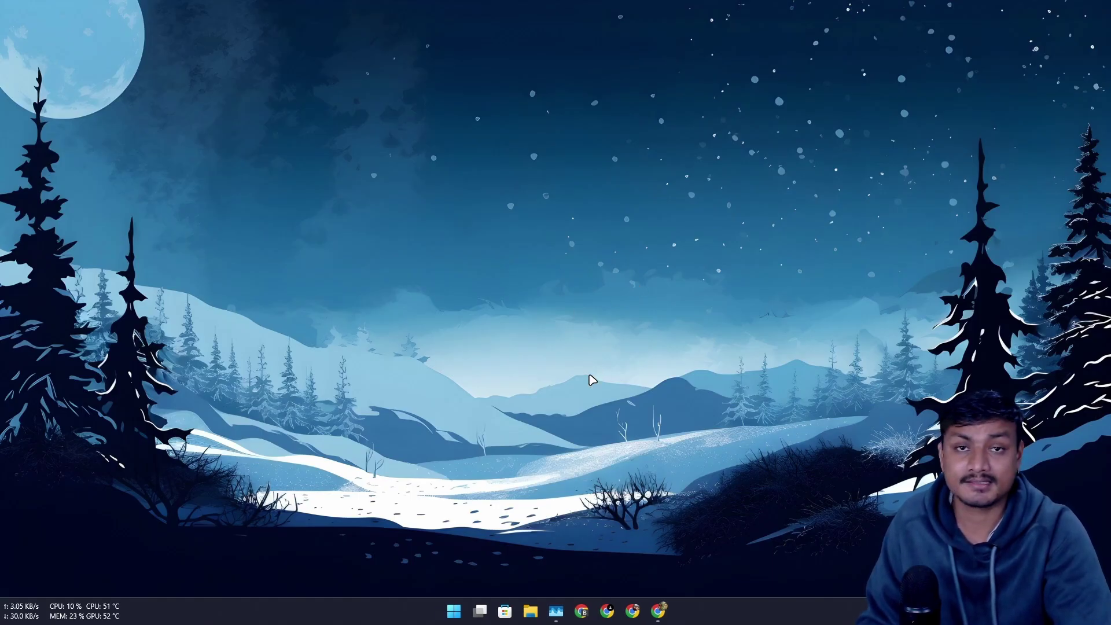
{"action": "left_click", "coordinate": [657, 611]}
{"action": "left_click_drag", "start_coordinate": [501, 191], "coordinate": [292, 191]}
{"action": "scroll", "coordinate": [428, 290], "scroll_direction": "down", "scroll_amount": 15}
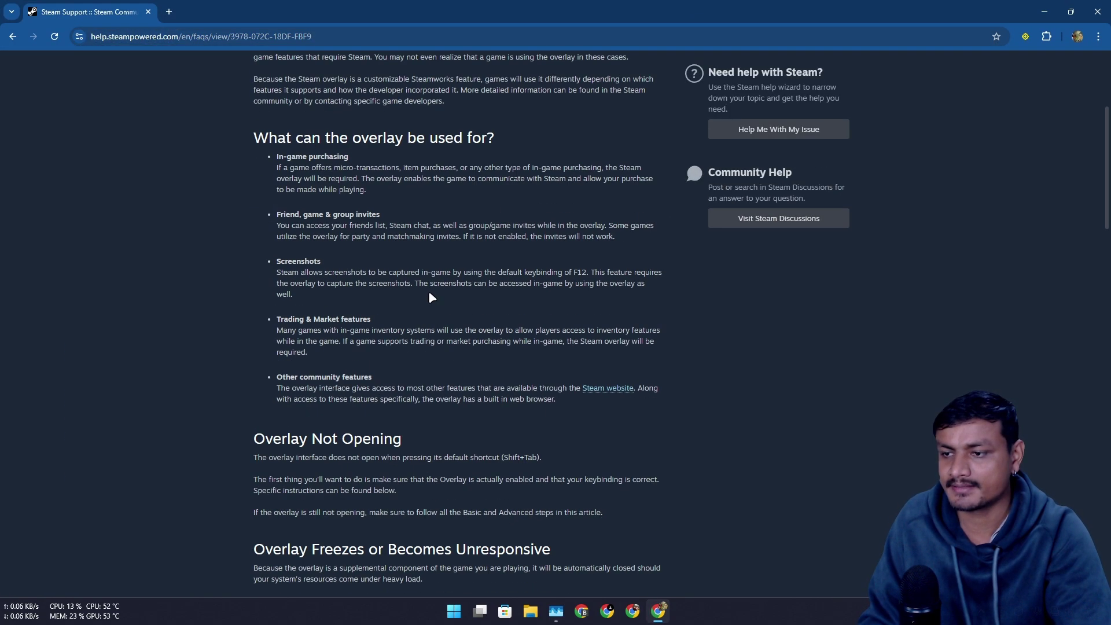
{"action": "scroll", "coordinate": [428, 299], "scroll_direction": "down", "scroll_amount": 1}
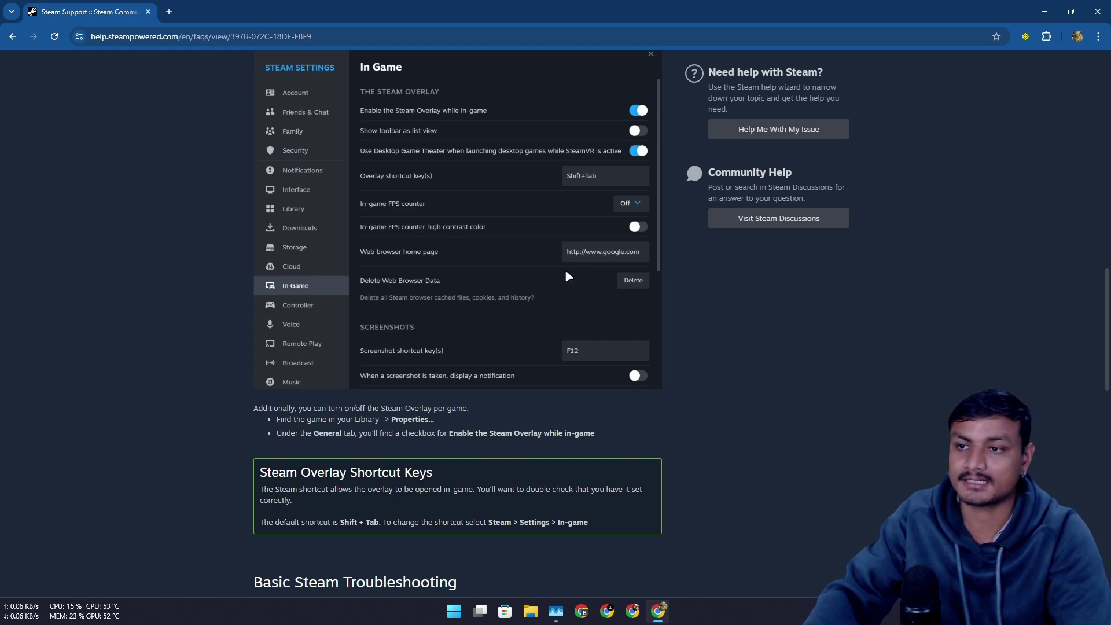
{"action": "scroll", "coordinate": [472, 315], "scroll_direction": "down", "scroll_amount": 5}
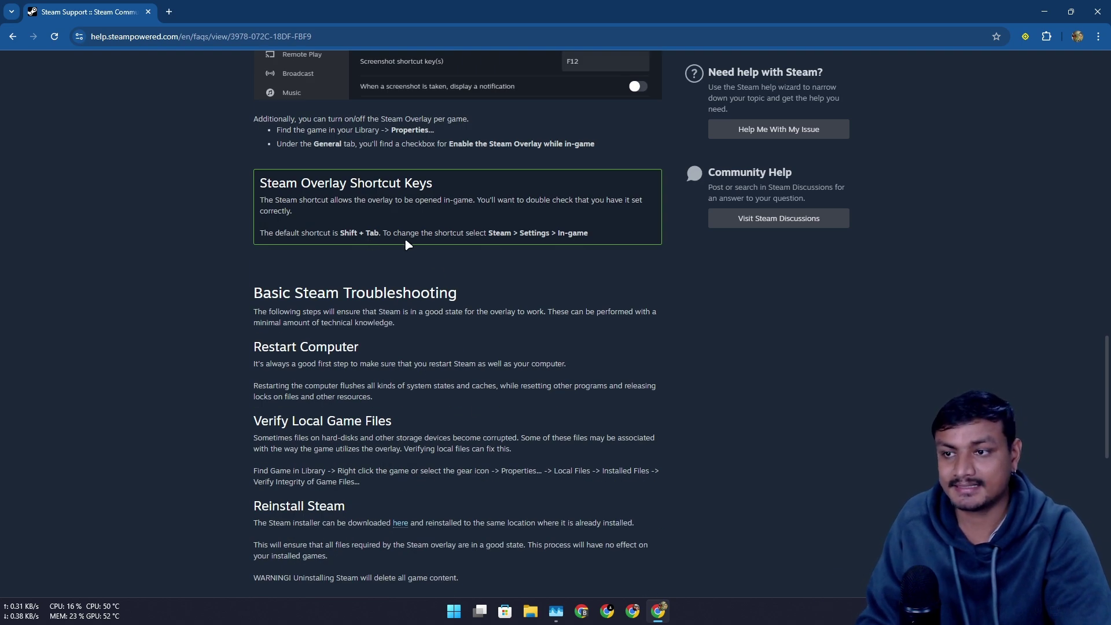
{"action": "scroll", "coordinate": [407, 245], "scroll_direction": "down", "scroll_amount": 5}
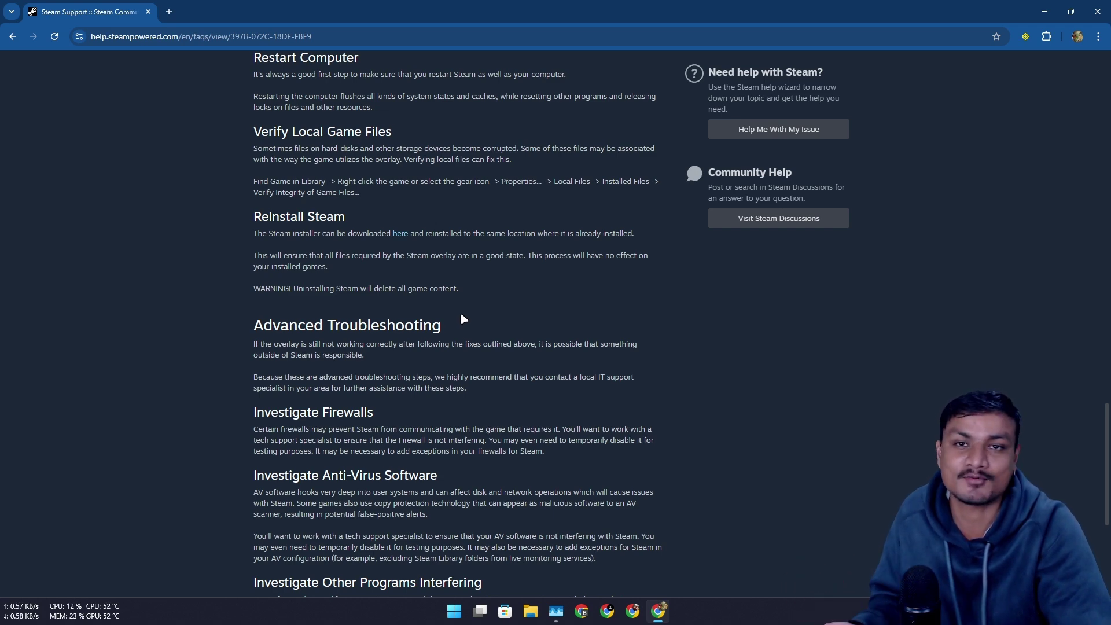
{"action": "scroll", "coordinate": [405, 313], "scroll_direction": "up", "scroll_amount": 10}
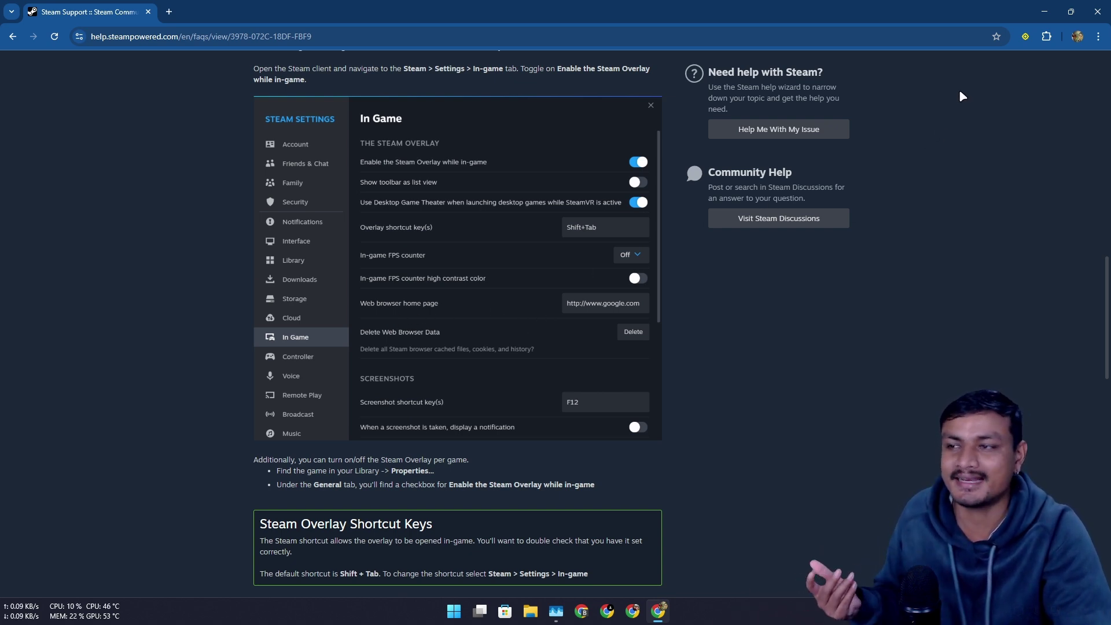
- With Task Manager open, open and close Game Assist via Game Bar, then close Task Manager
{"action": "left_click", "coordinate": [1044, 12]}
{"action": "left_click", "coordinate": [555, 609]}
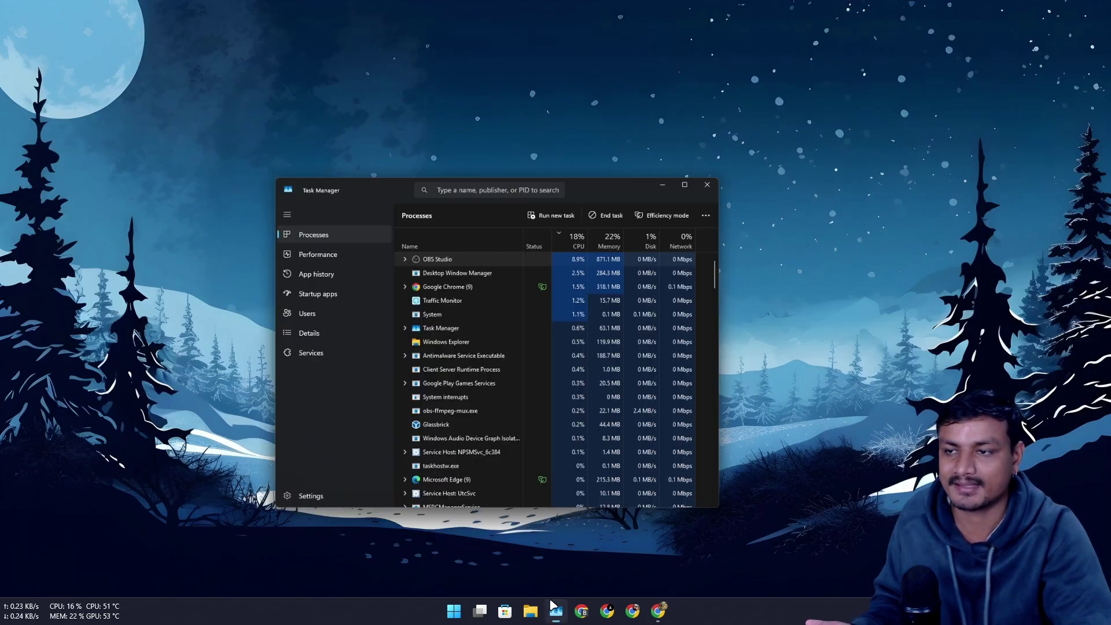
{"action": "key", "text": "super+g"}
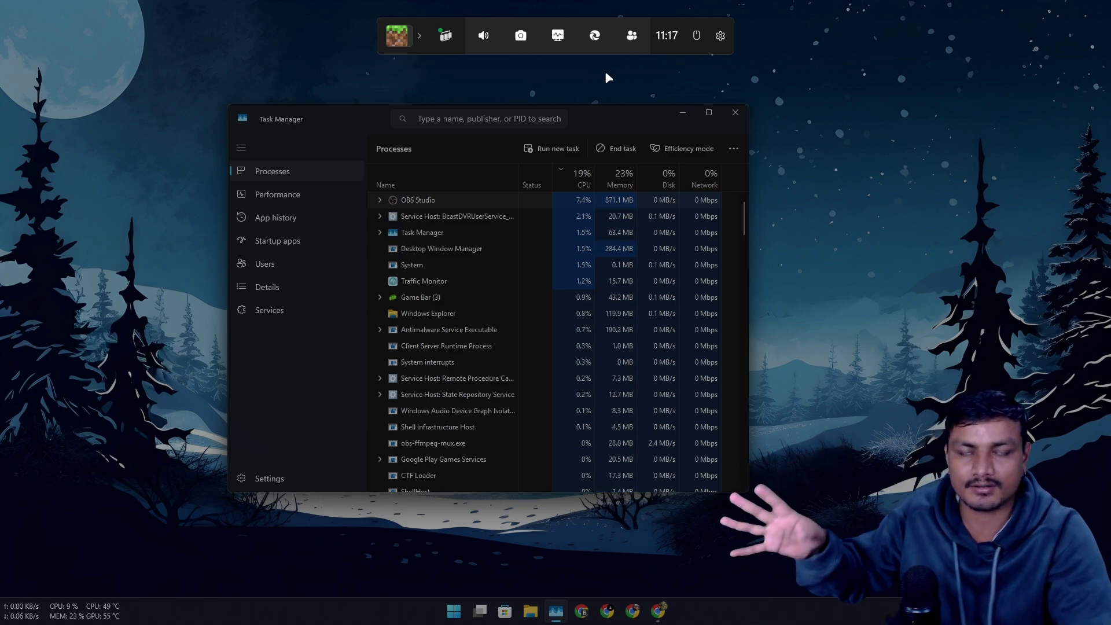
{"action": "left_click", "coordinate": [595, 38]}
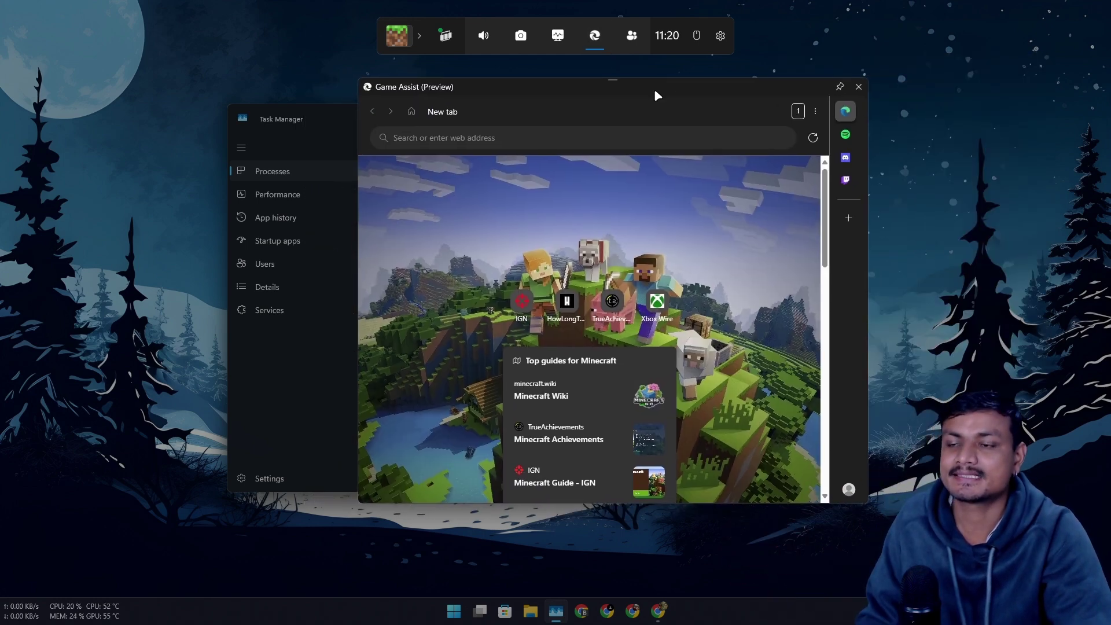
{"action": "left_click", "coordinate": [857, 87]}
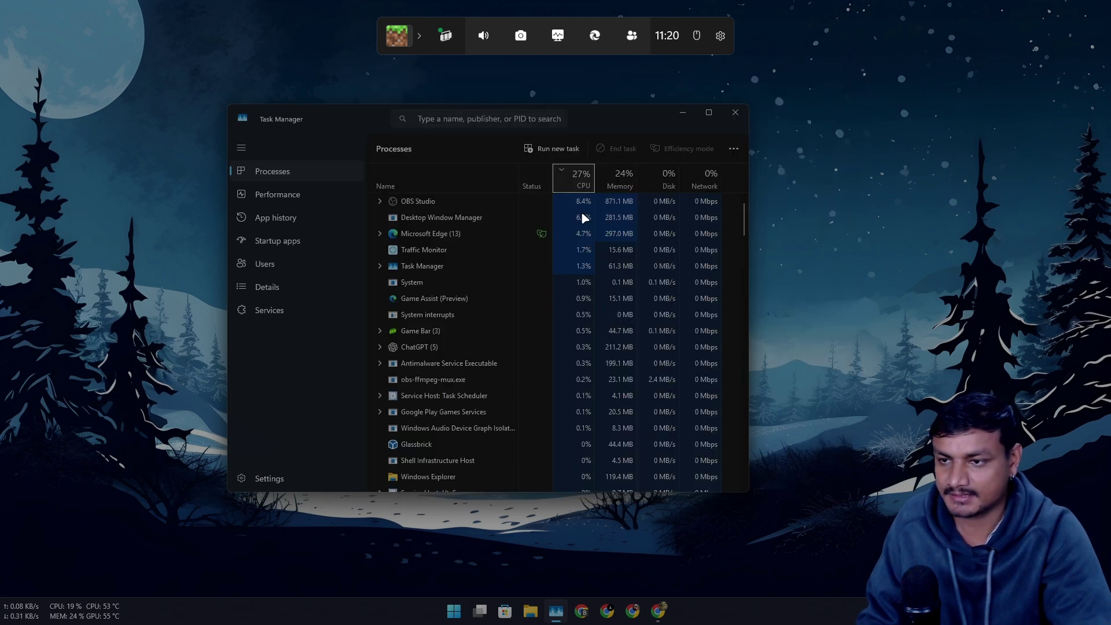
{"action": "left_click", "coordinate": [773, 94]}
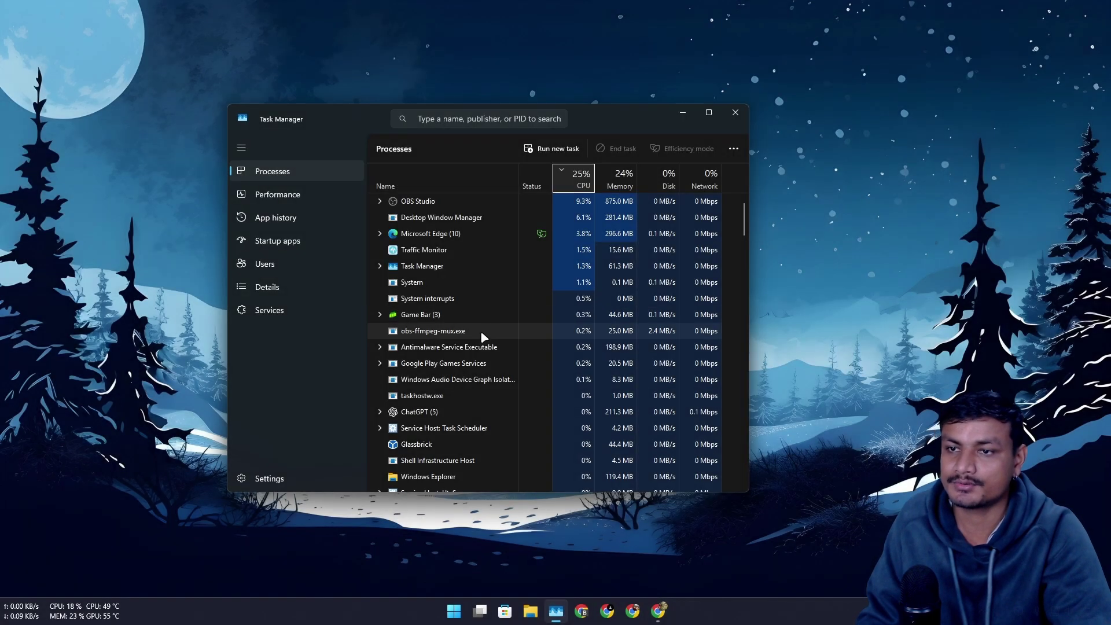
{"action": "left_click", "coordinate": [736, 114]}
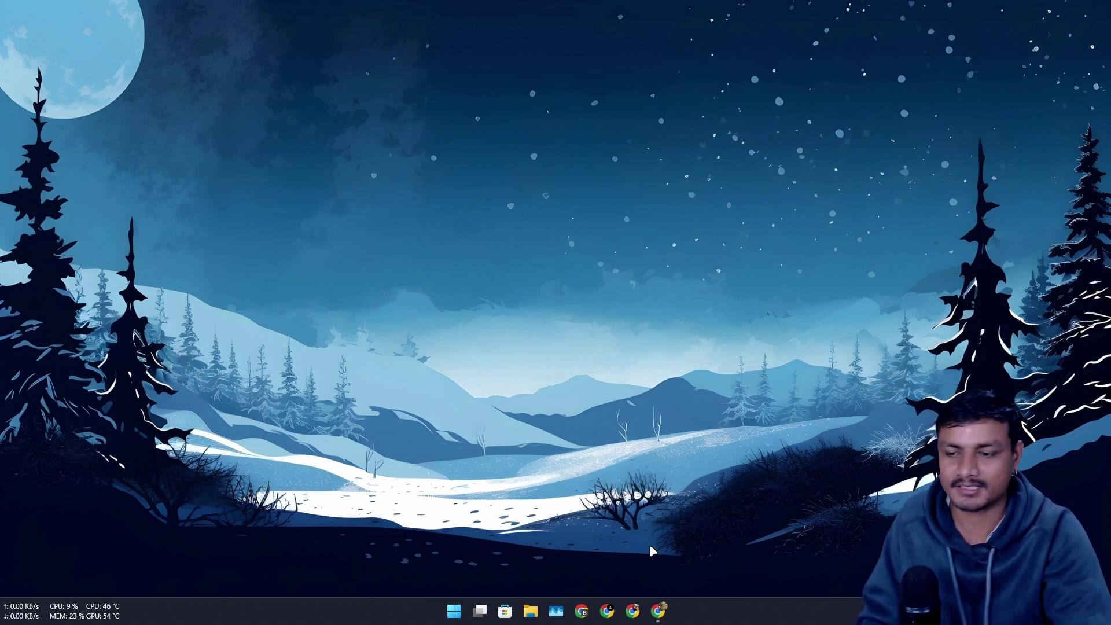
{"action": "left_click", "coordinate": [659, 615]}
{"action": "scroll", "coordinate": [361, 345], "scroll_direction": "down", "scroll_amount": 4}
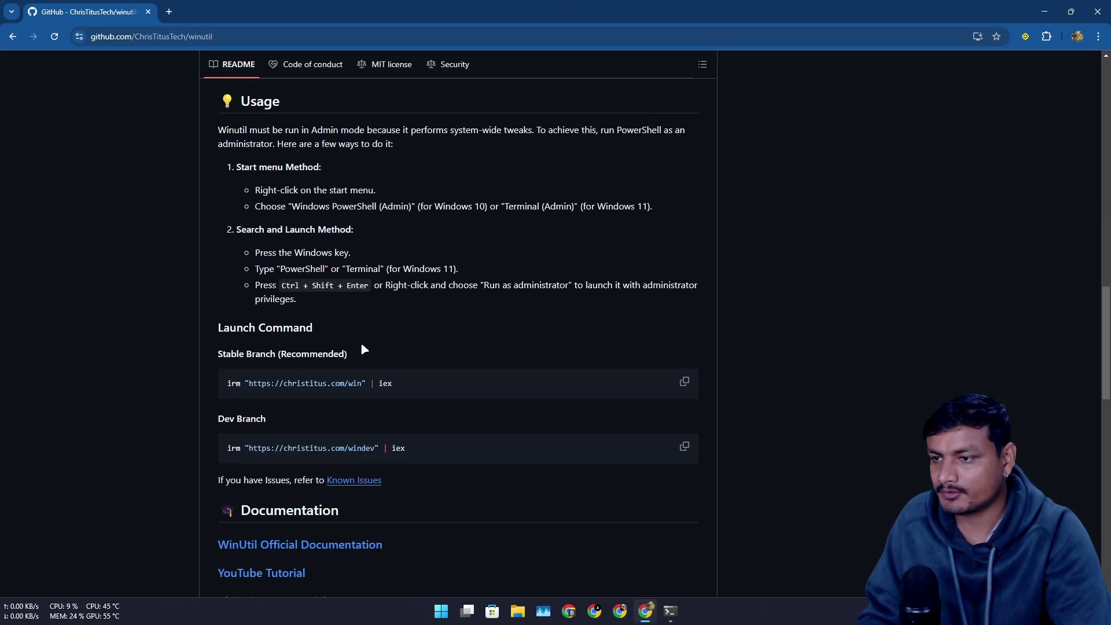
{"action": "scroll", "coordinate": [363, 347], "scroll_direction": "down", "scroll_amount": 2}
{"action": "scroll", "coordinate": [420, 324], "scroll_direction": "up", "scroll_amount": 20}
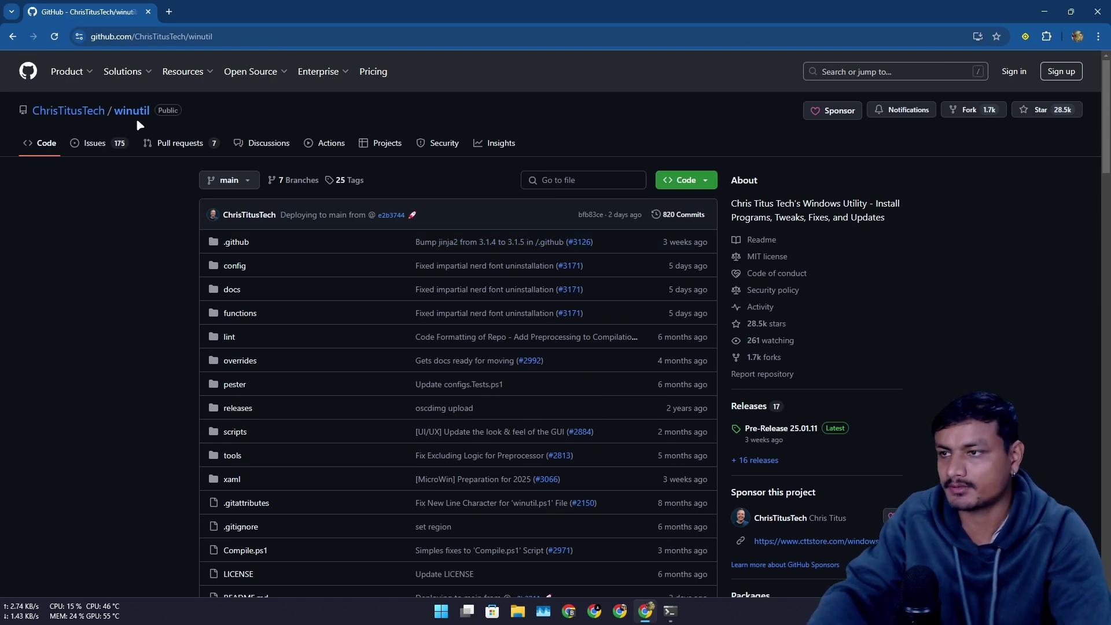
{"action": "left_click", "coordinate": [1053, 10]}
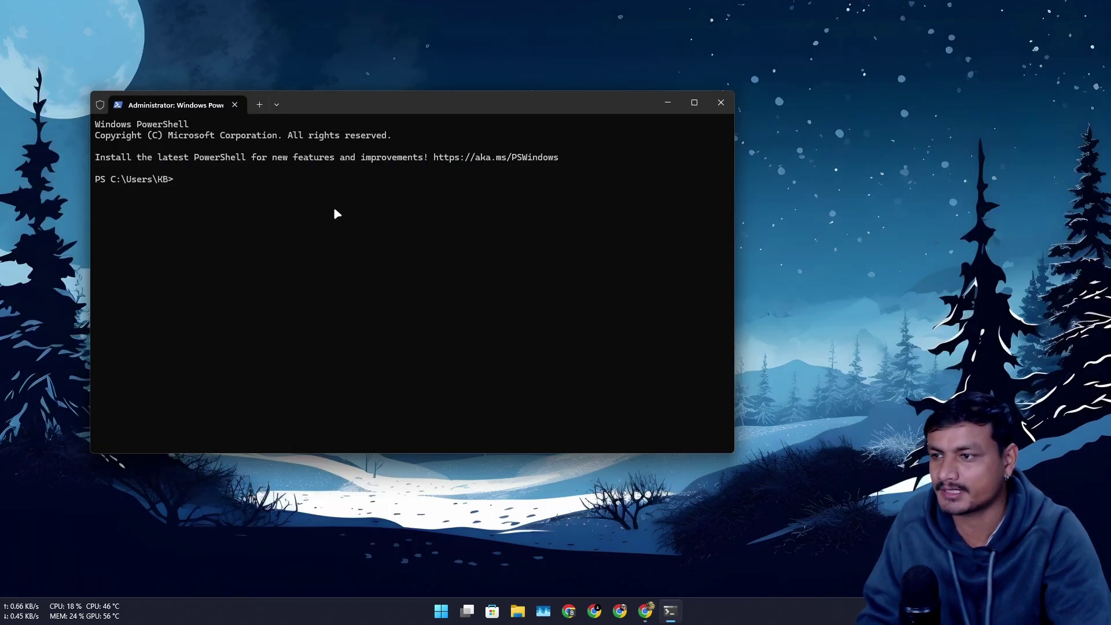
{"action": "type", "text": "irm \"https://christitus.com/win\" | iex"}
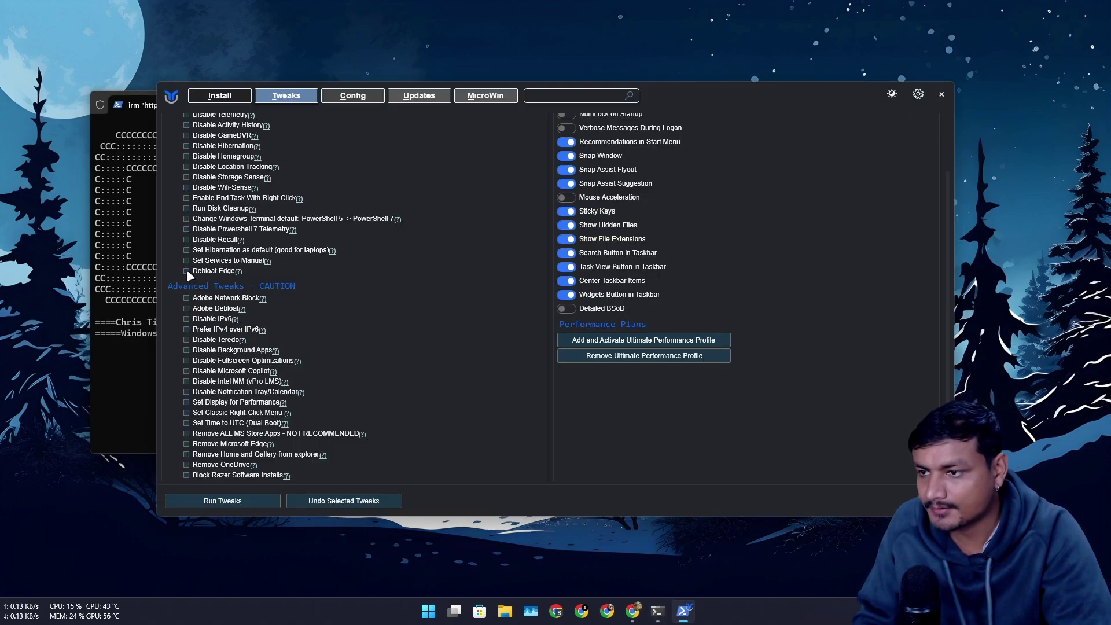
- Read the Debloat Edge tweak documentation in Edge, then close that Edge window
{"action": "key", "text": "alt+Tab"}
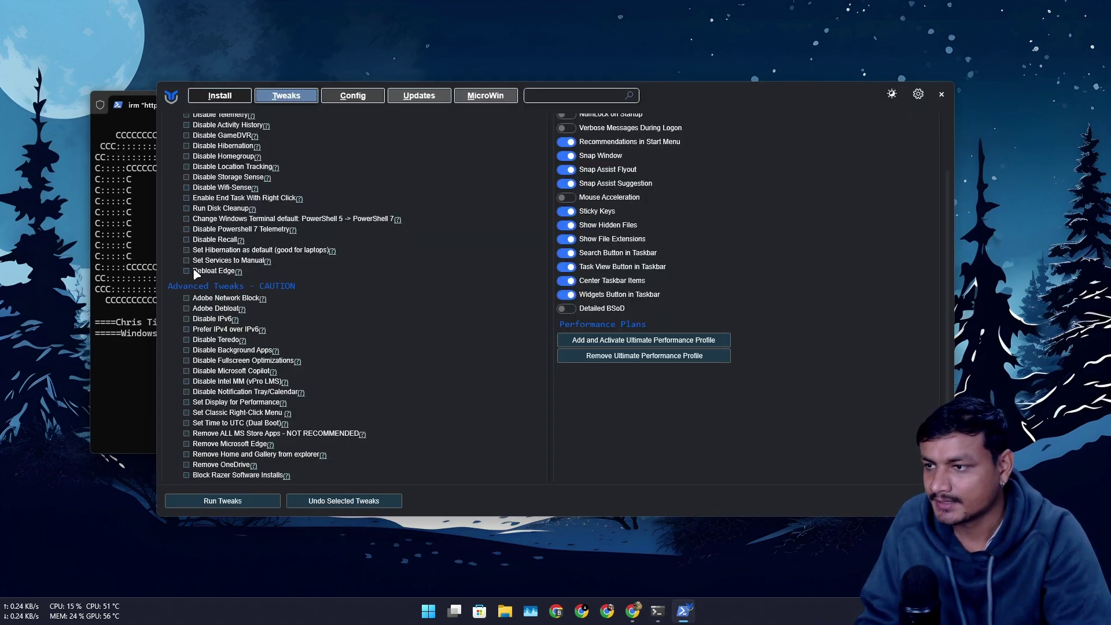
{"action": "left_click", "coordinate": [238, 272]}
{"action": "scroll", "coordinate": [426, 387], "scroll_direction": "down", "scroll_amount": 5}
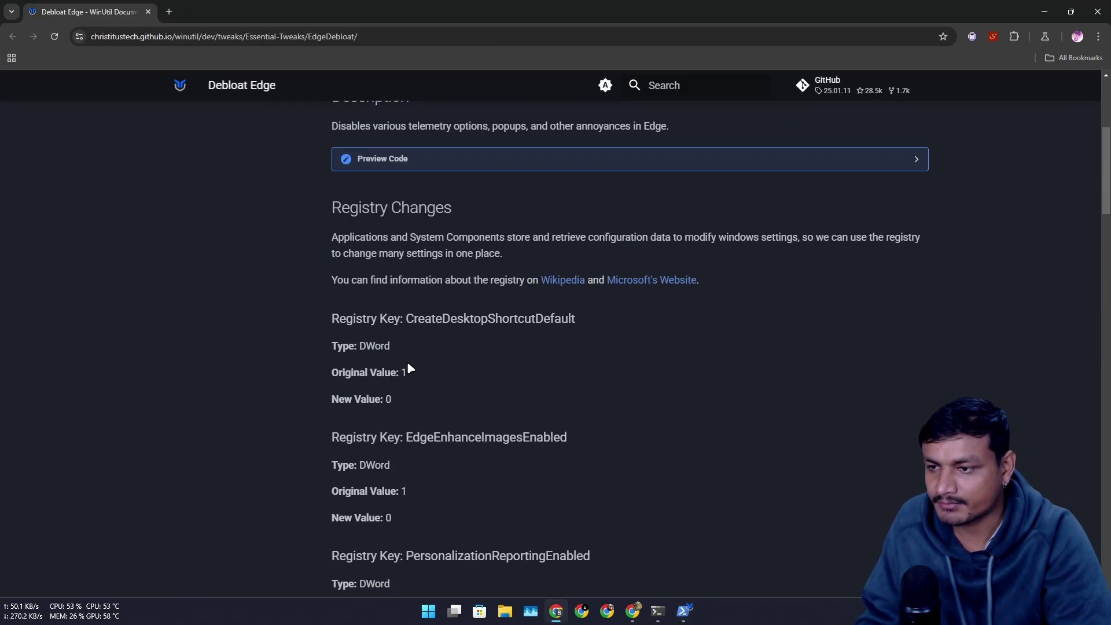
{"action": "scroll", "coordinate": [404, 357], "scroll_direction": "down", "scroll_amount": 5}
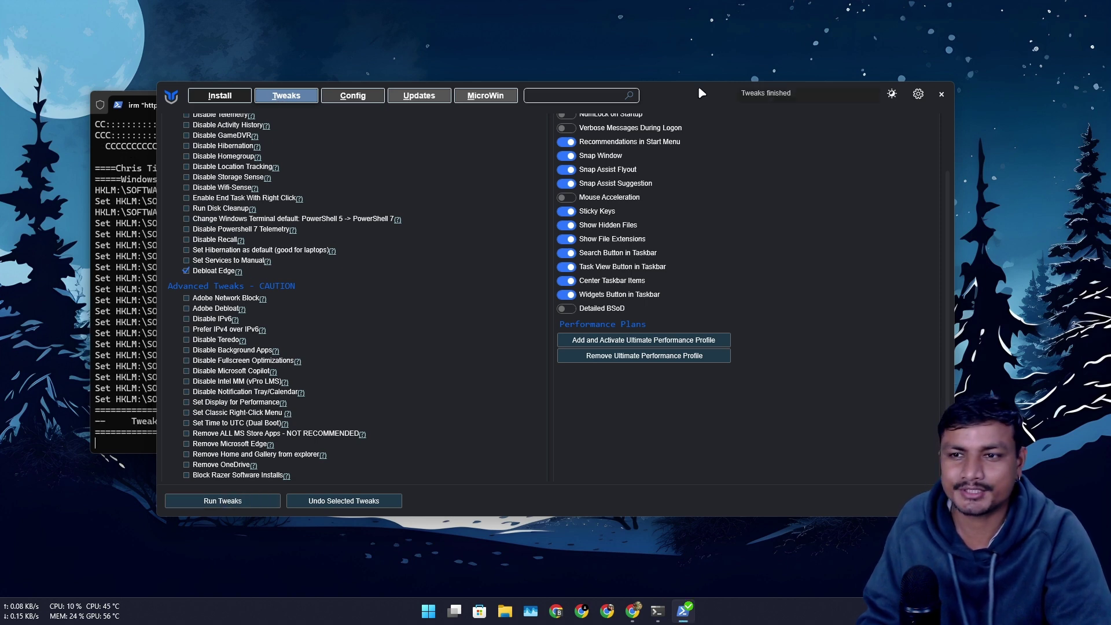
{"action": "left_click_drag", "start_coordinate": [686, 88], "coordinate": [683, 47]}
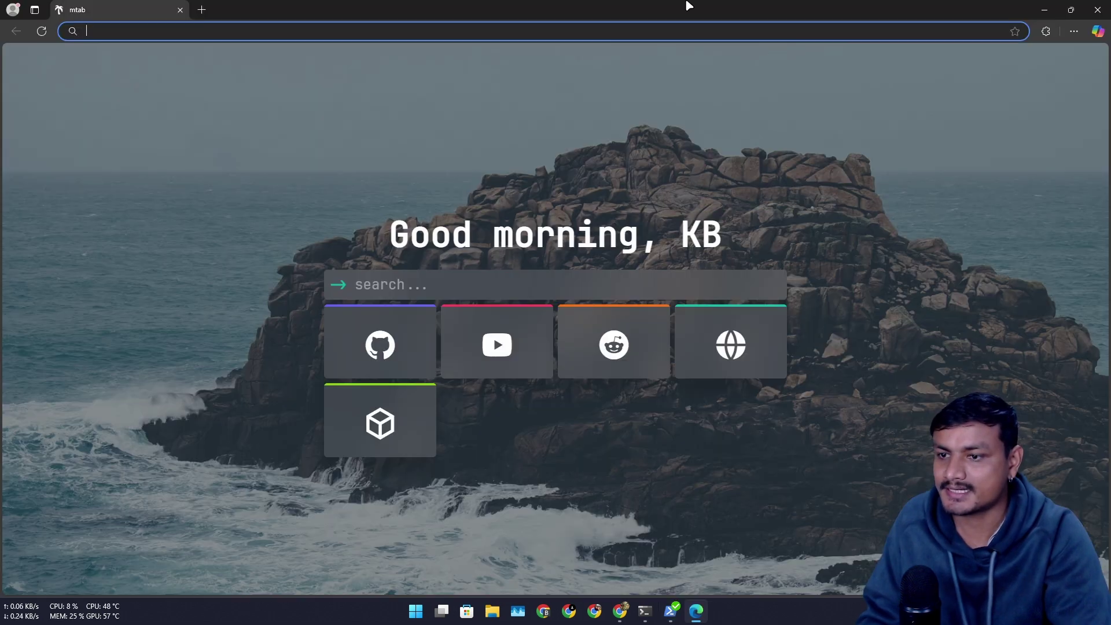
{"action": "left_click_drag", "start_coordinate": [689, 6], "coordinate": [721, 8]}
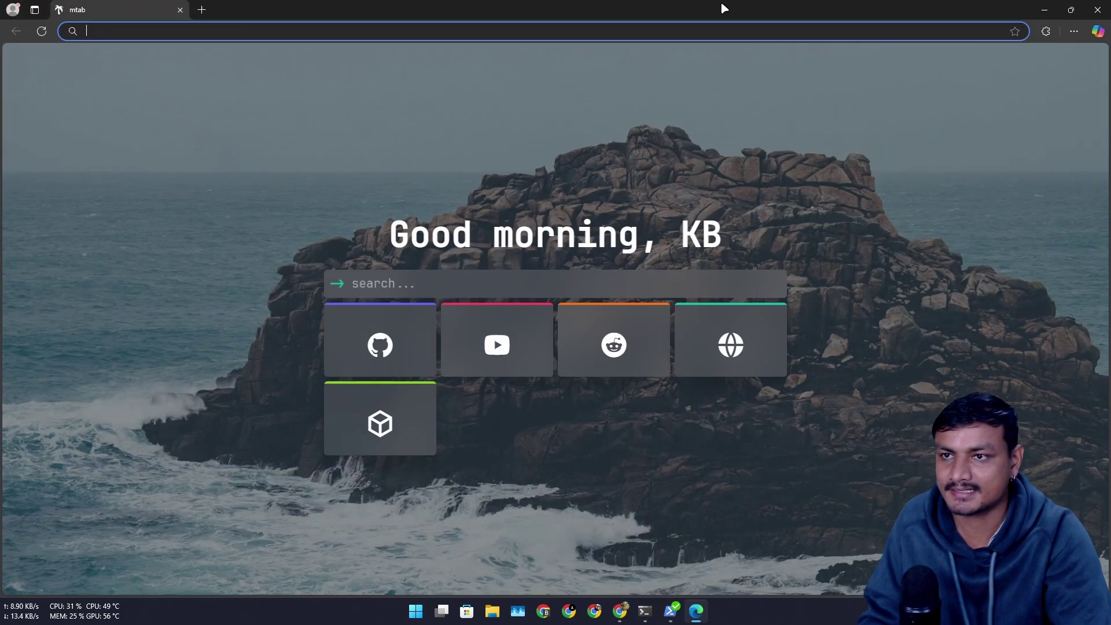
{"action": "key", "text": "ctrl+w"}
- Relaunch Microsoft Edge from Start search to test it, then close it
{"action": "left_click", "coordinate": [428, 610]}
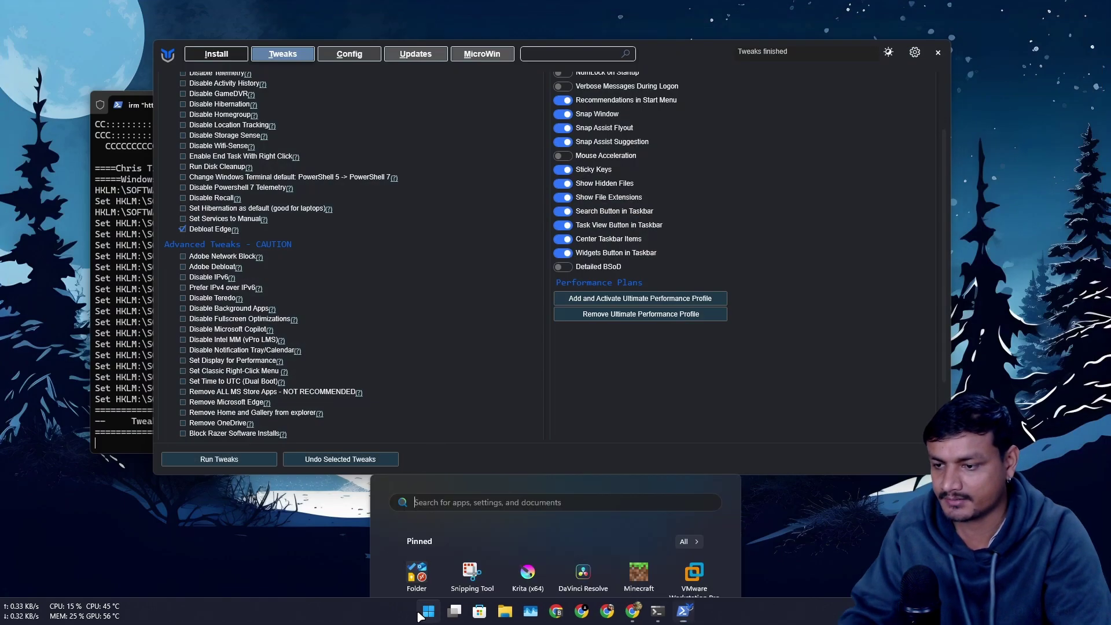
{"action": "type", "text": "e"}
{"action": "left_click", "coordinate": [398, 284]}
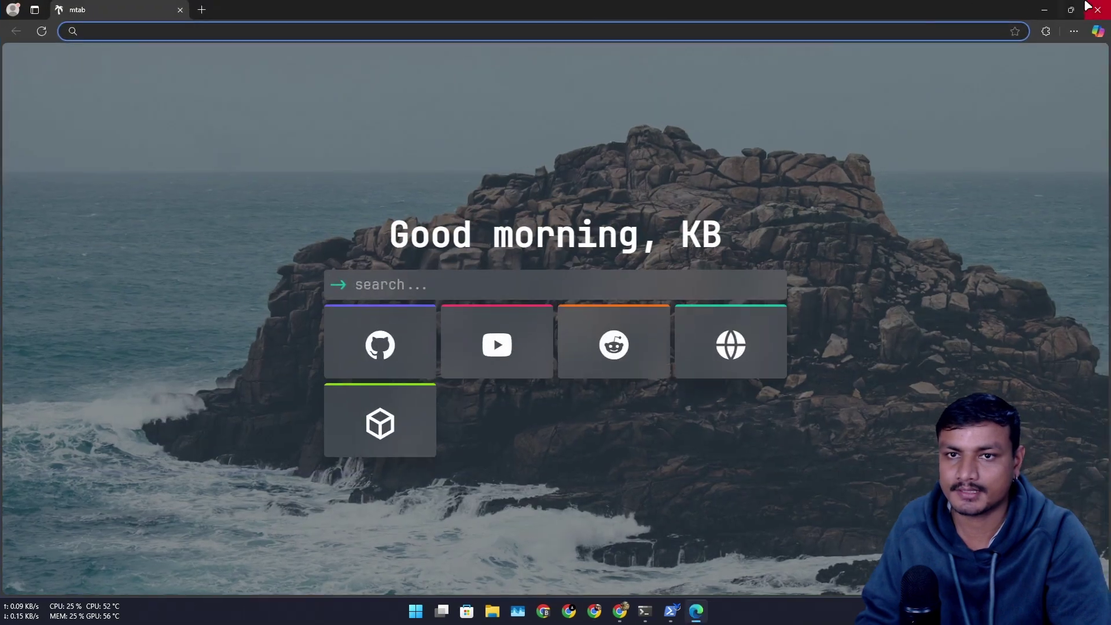
{"action": "key", "text": "ctrl+w"}
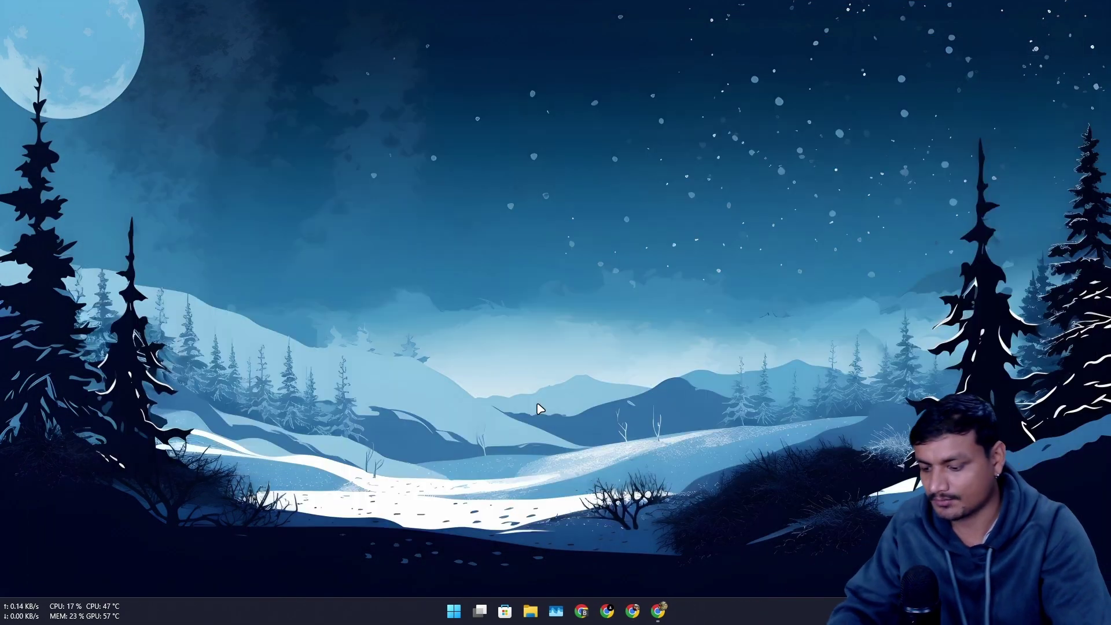
- Bring up Task Manager alongside the Game Bar's Game Assist panel to compare Edge processes
{"action": "left_click", "coordinate": [554, 613]}
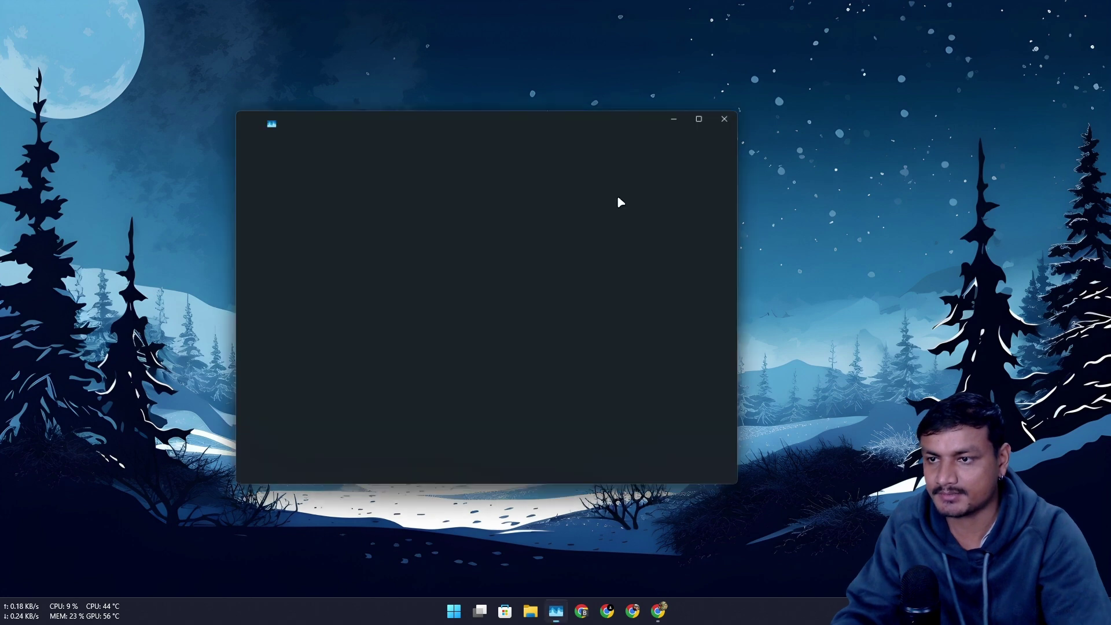
{"action": "key", "text": "super+g"}
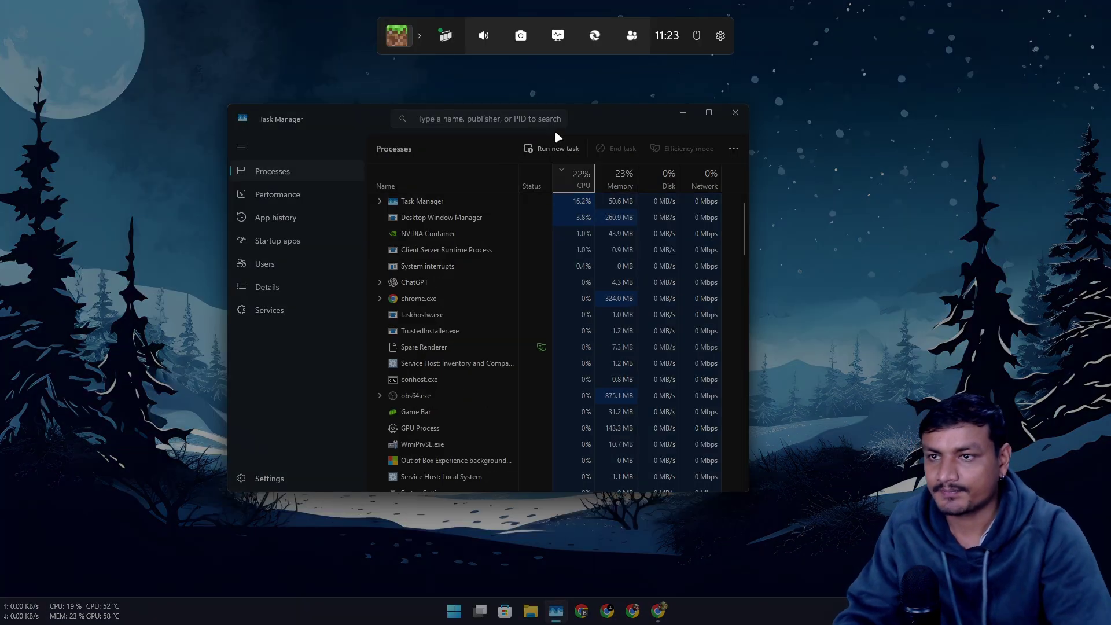
{"action": "left_click", "coordinate": [594, 35]}
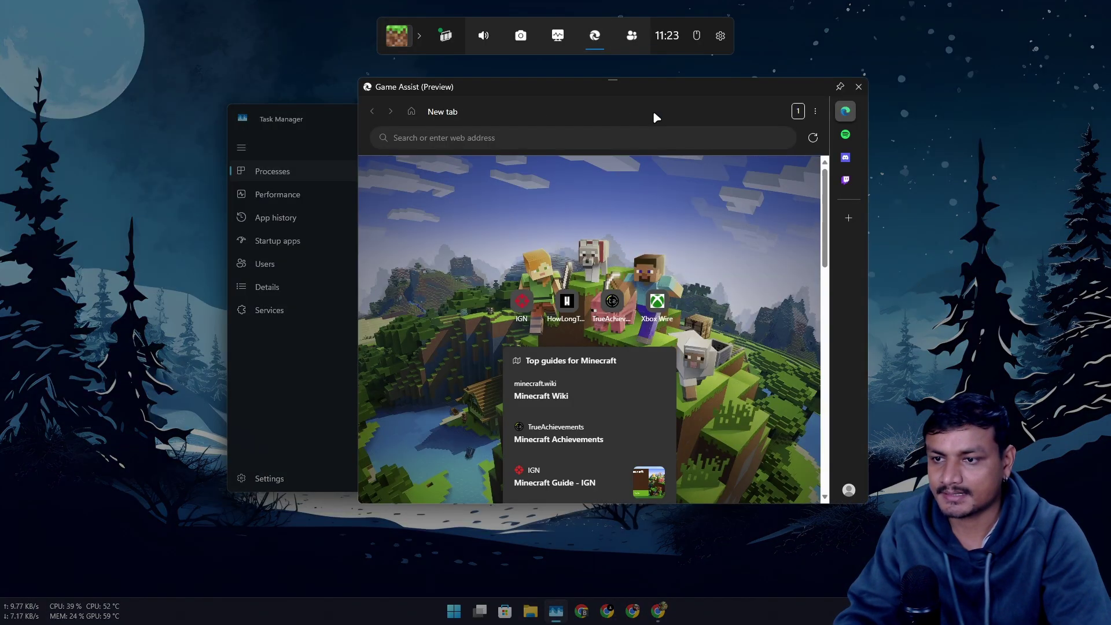
{"action": "left_click_drag", "start_coordinate": [719, 84], "coordinate": [696, 115]}
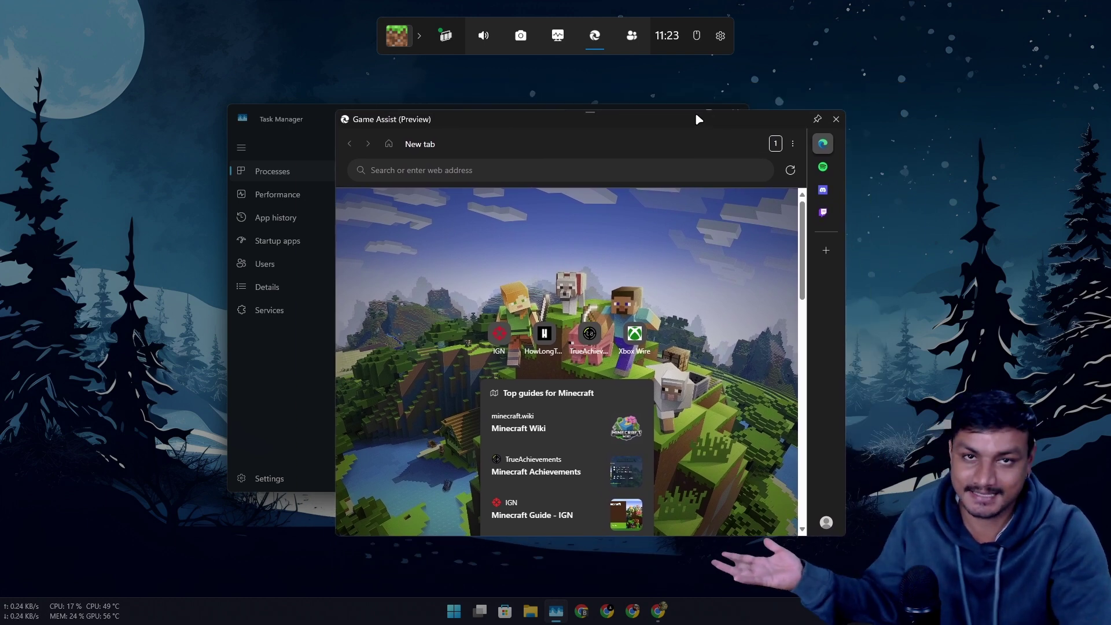
{"action": "key", "text": "Escape"}
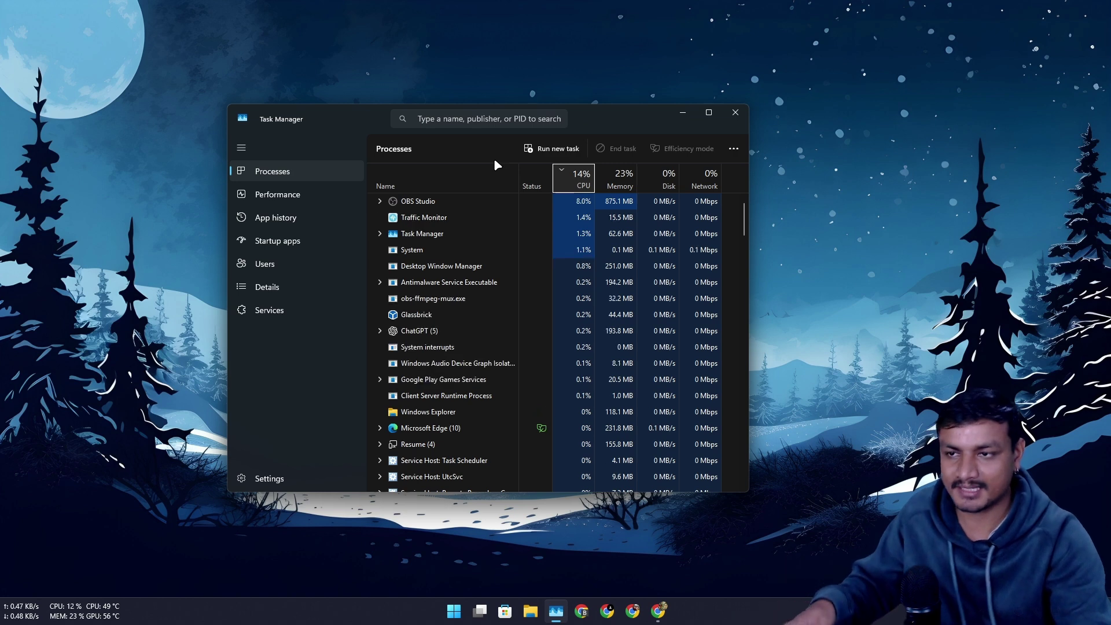
- Close Task Manager, the Game Assist panel and the Game Bar overlay
{"action": "left_click", "coordinate": [741, 112]}
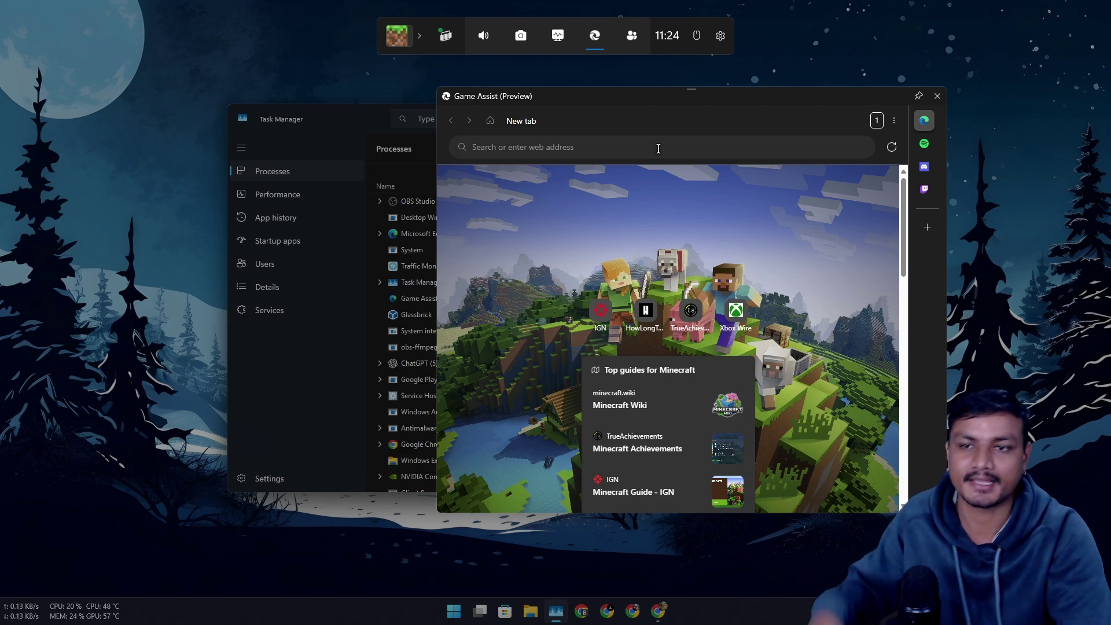
{"action": "left_click", "coordinate": [937, 95]}
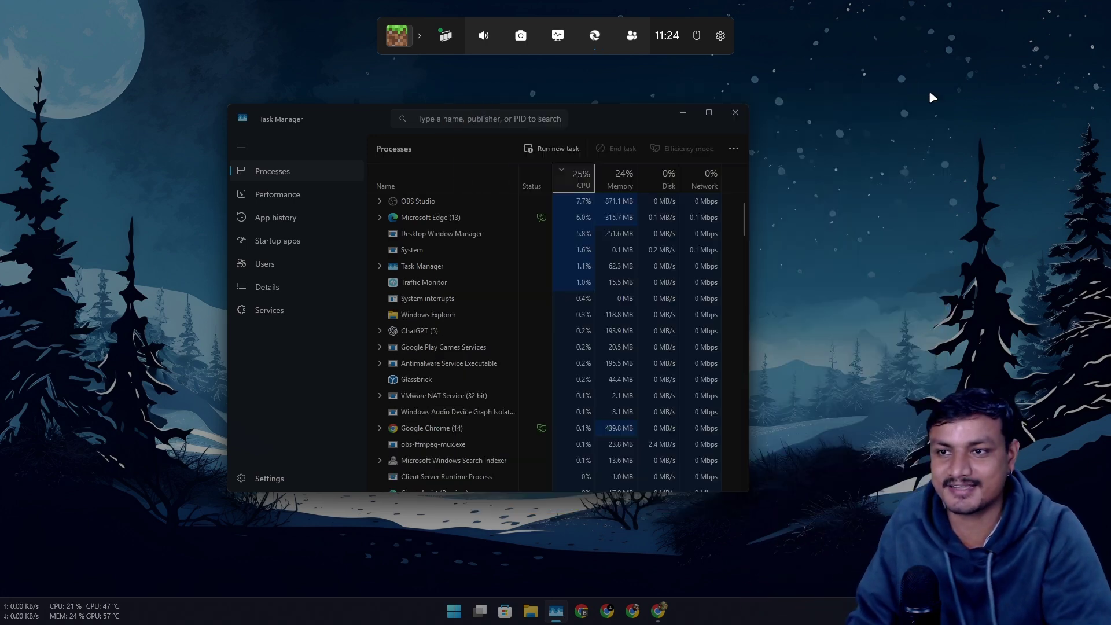
{"action": "left_click", "coordinate": [606, 252]}
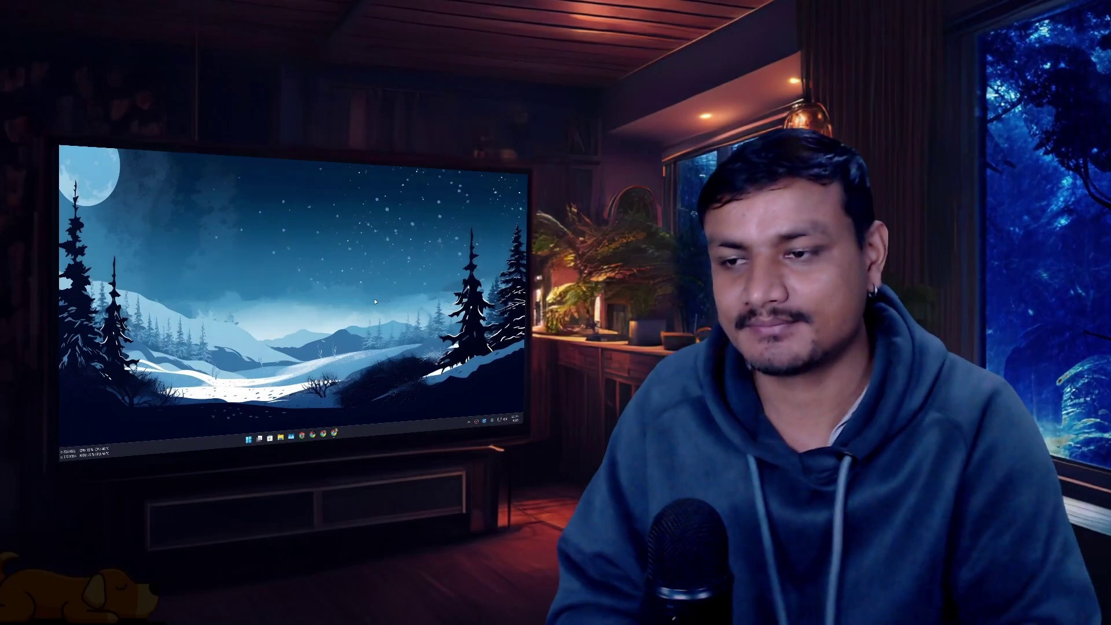